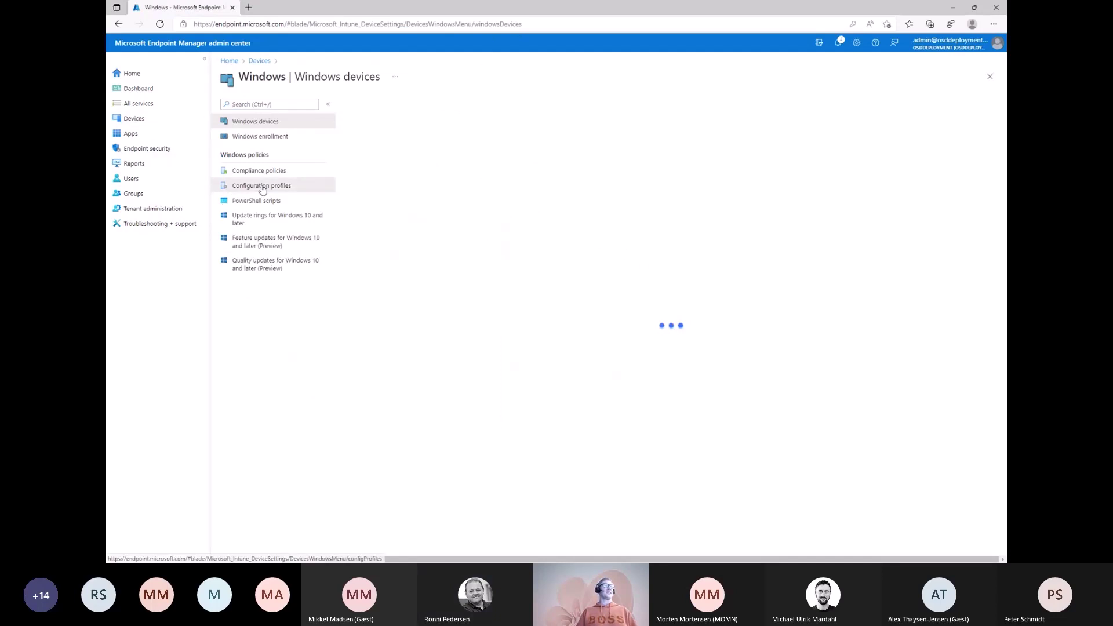
- Start a new Windows configuration profile for platform Windows 10 and later with profile type Settings catalog (preview)
click(262, 187)
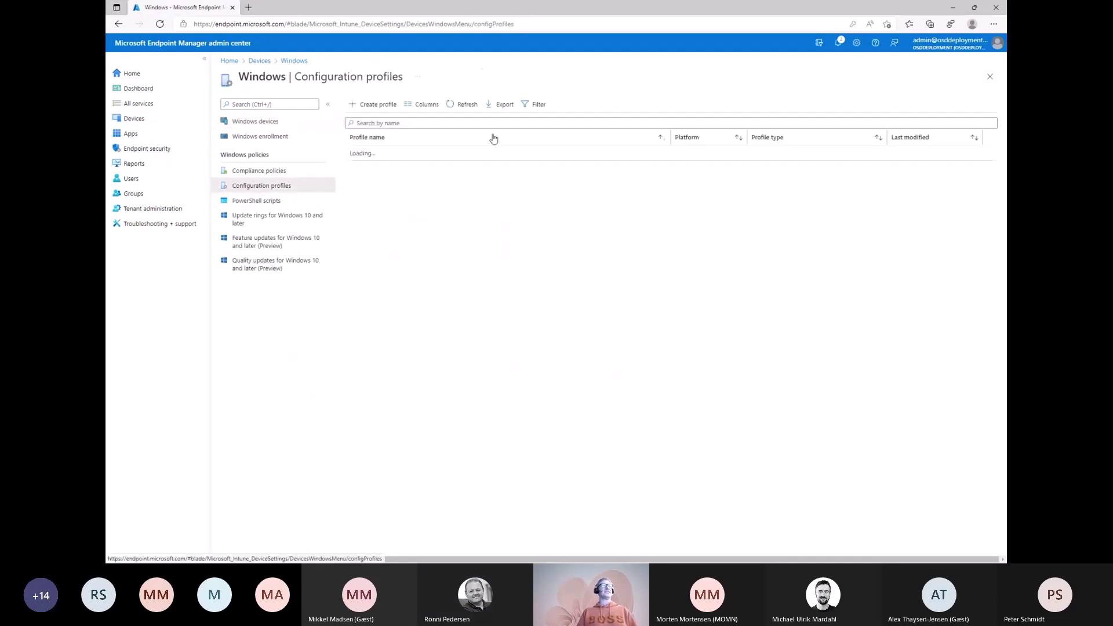
click(374, 105)
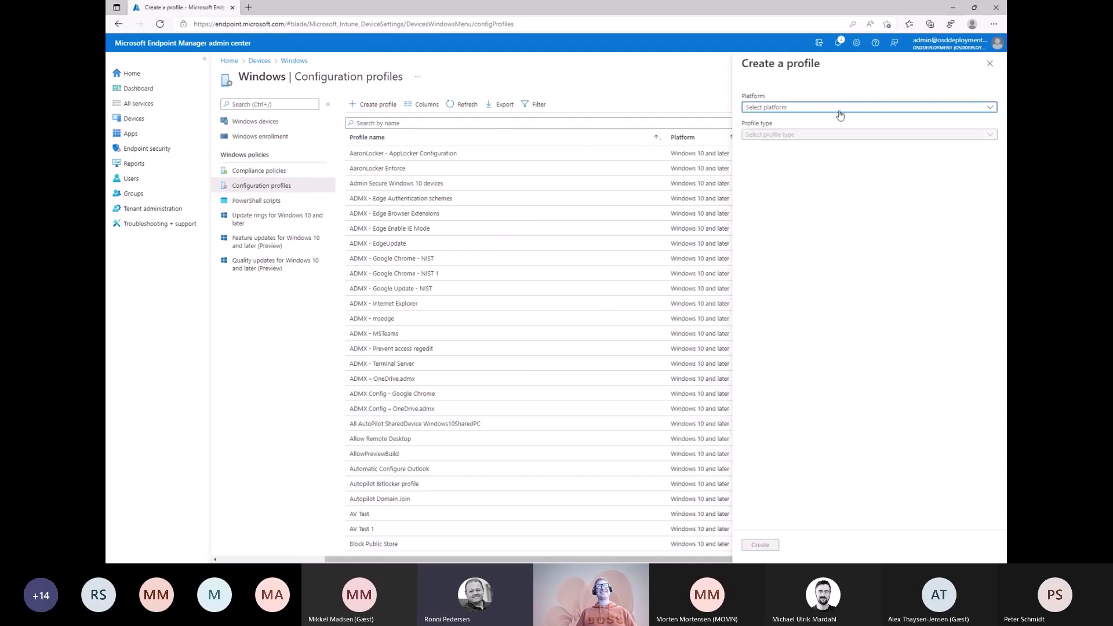
click(840, 109)
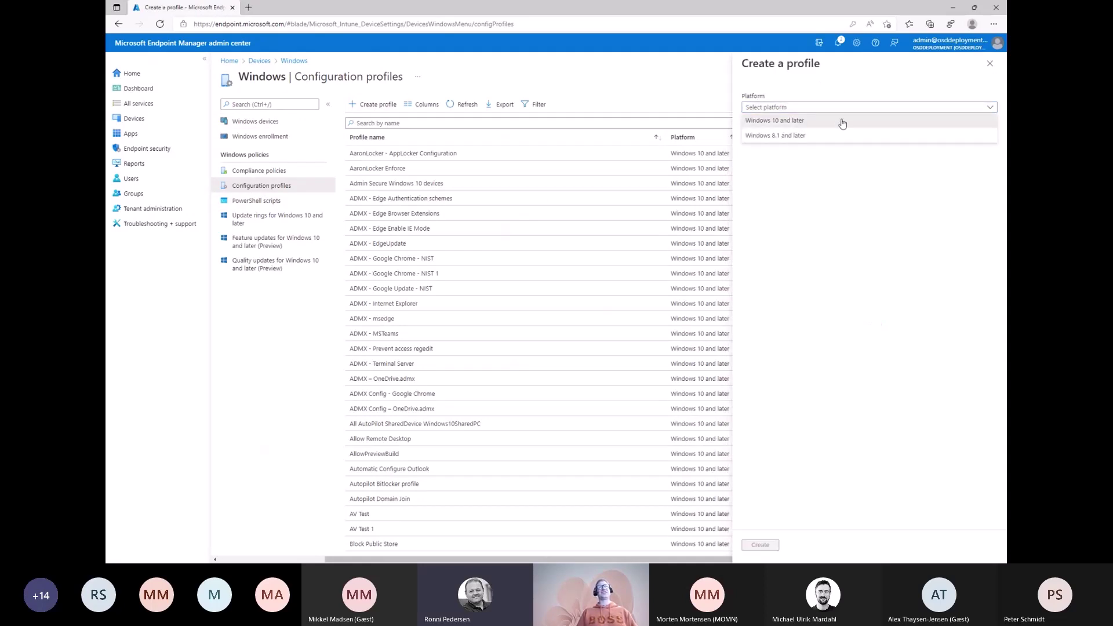
click(842, 122)
click(816, 135)
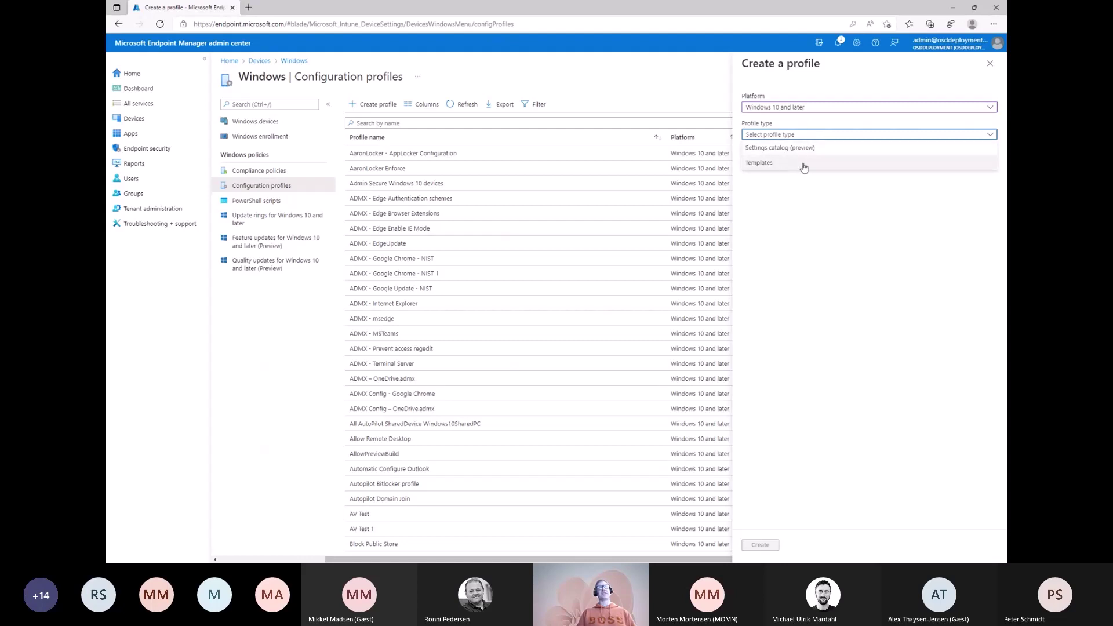
click(801, 148)
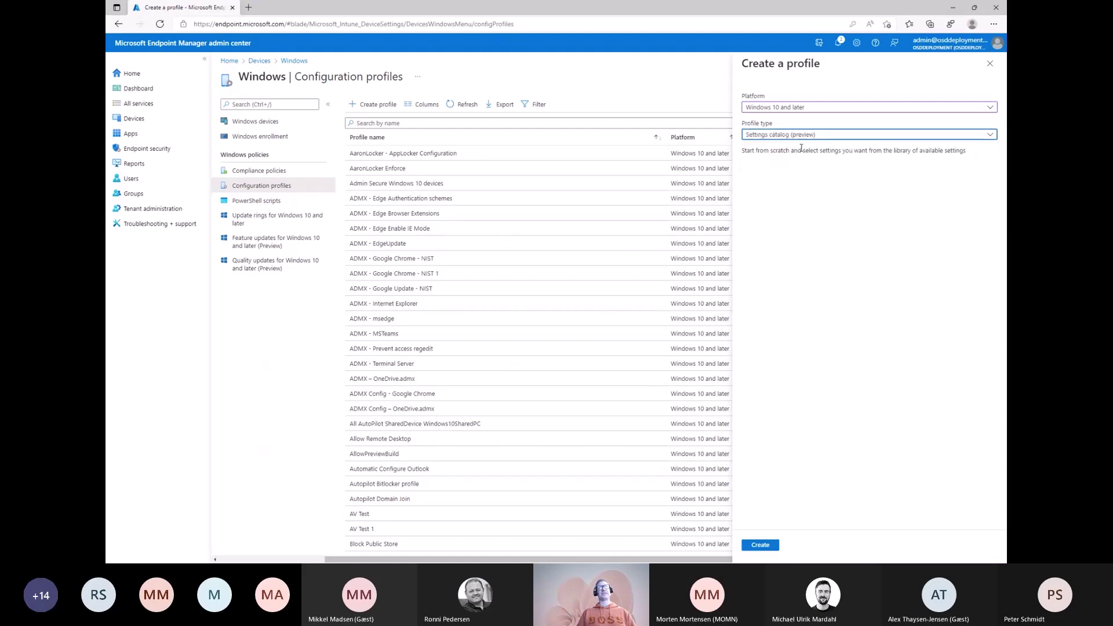
click(760, 545)
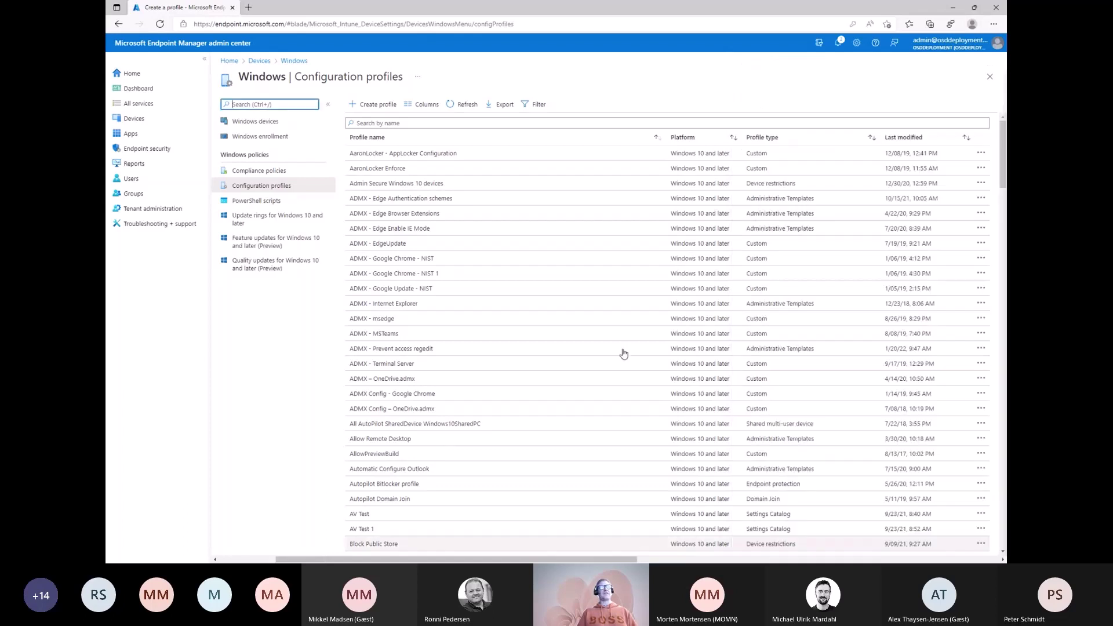
- Name the profile WP 01 and proceed to its configuration settings
click(348, 131)
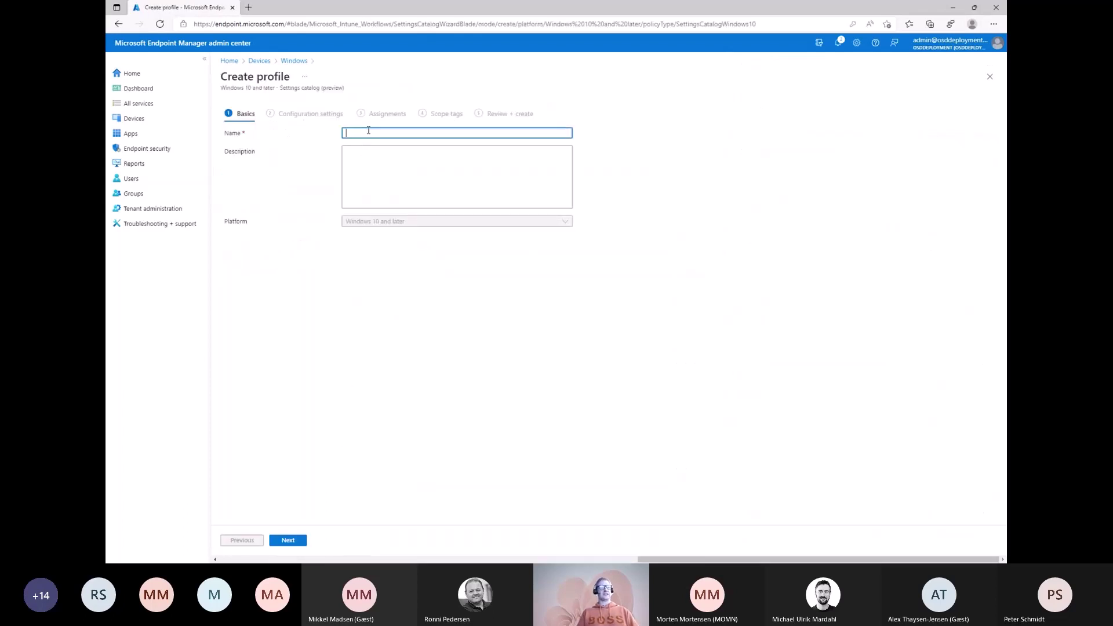
text(WP)
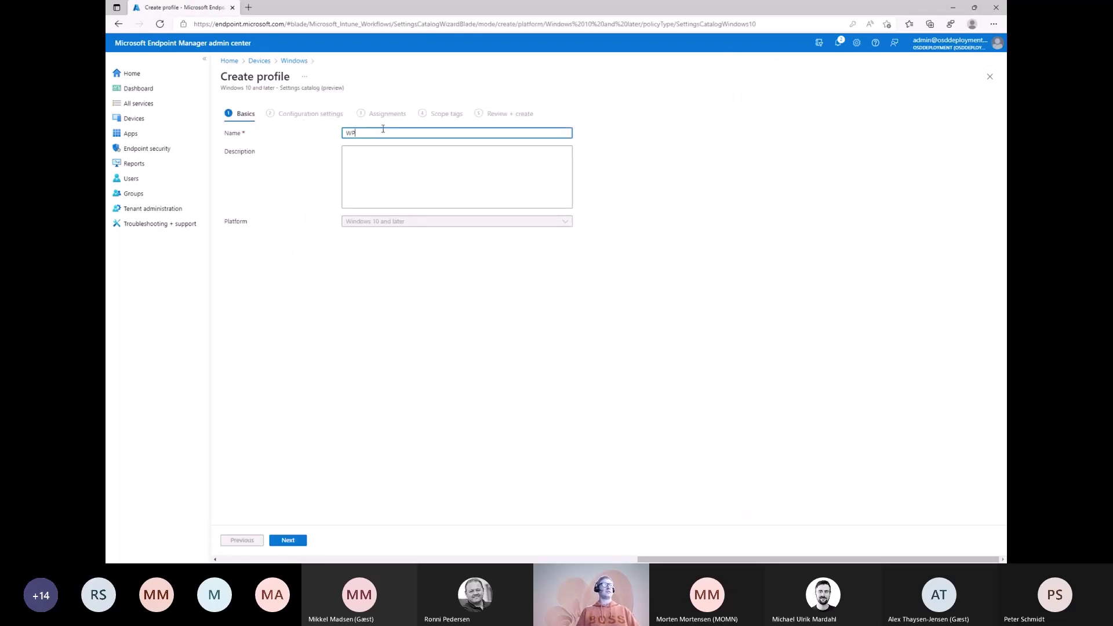
text( 01)
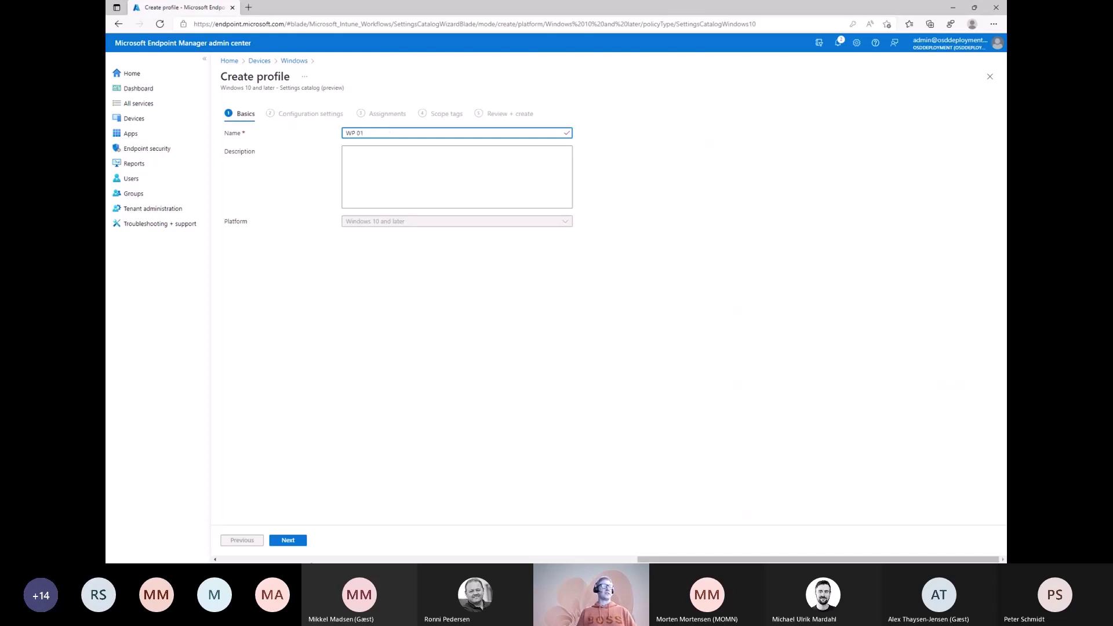
click(294, 543)
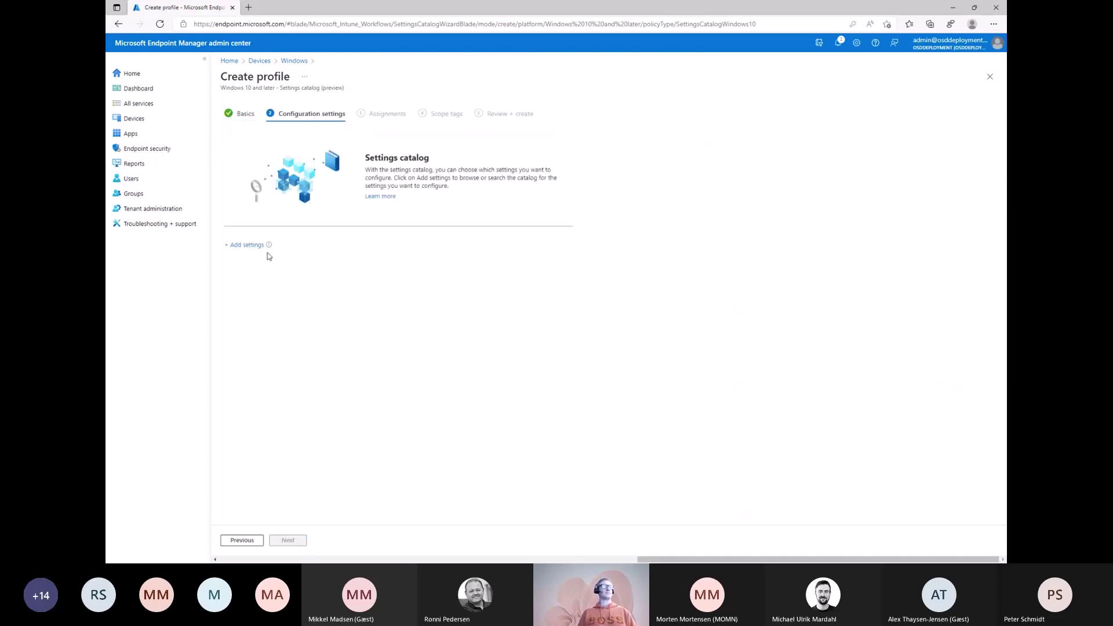
- Add all settings in the Microsoft Edge Extensions subcategory to the profile from the settings picker
click(245, 246)
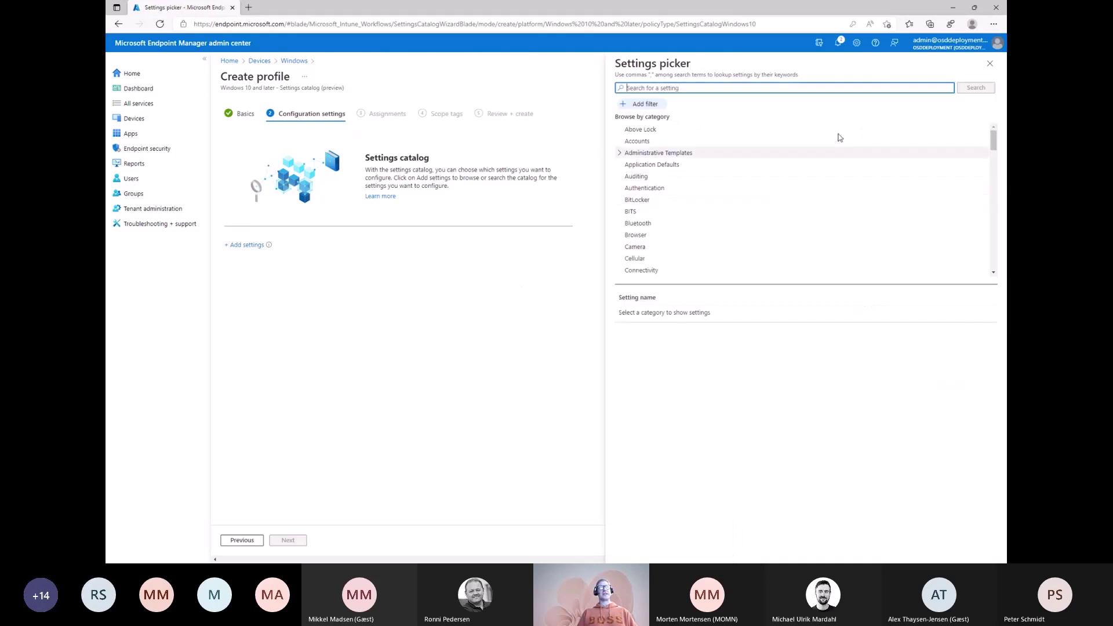
drag(993, 140, 994, 206)
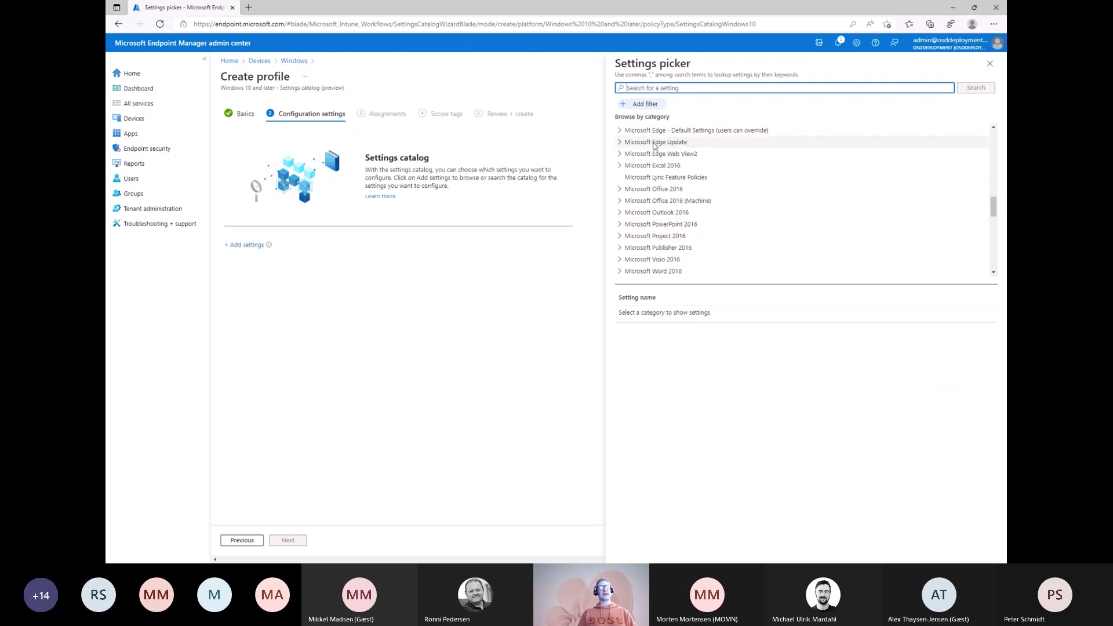
scroll(650, 185, up, 2)
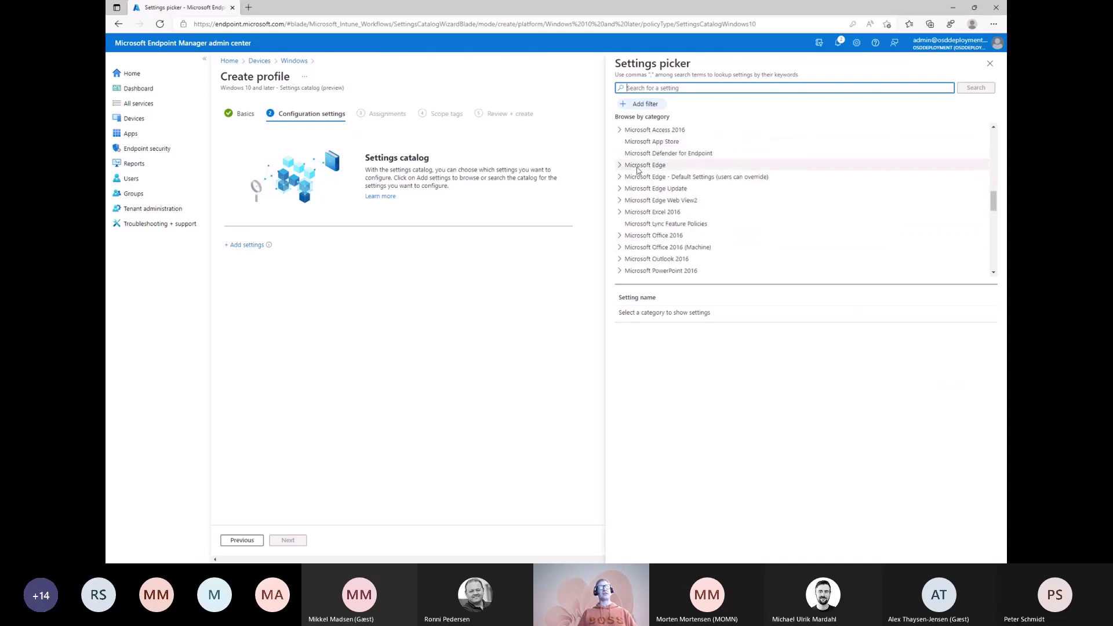
click(620, 166)
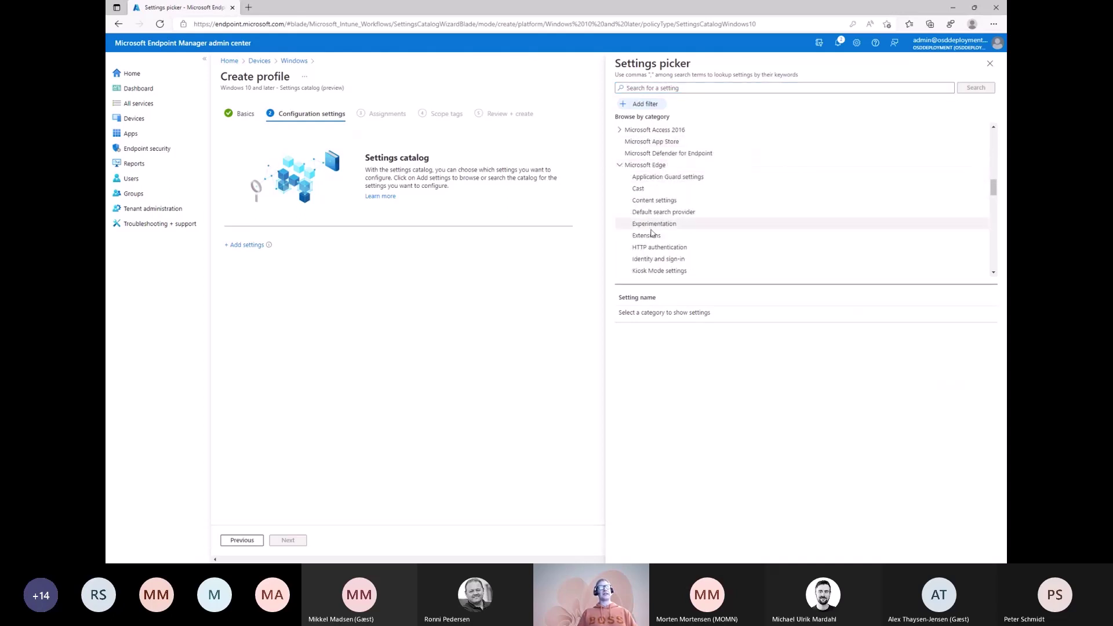
click(657, 238)
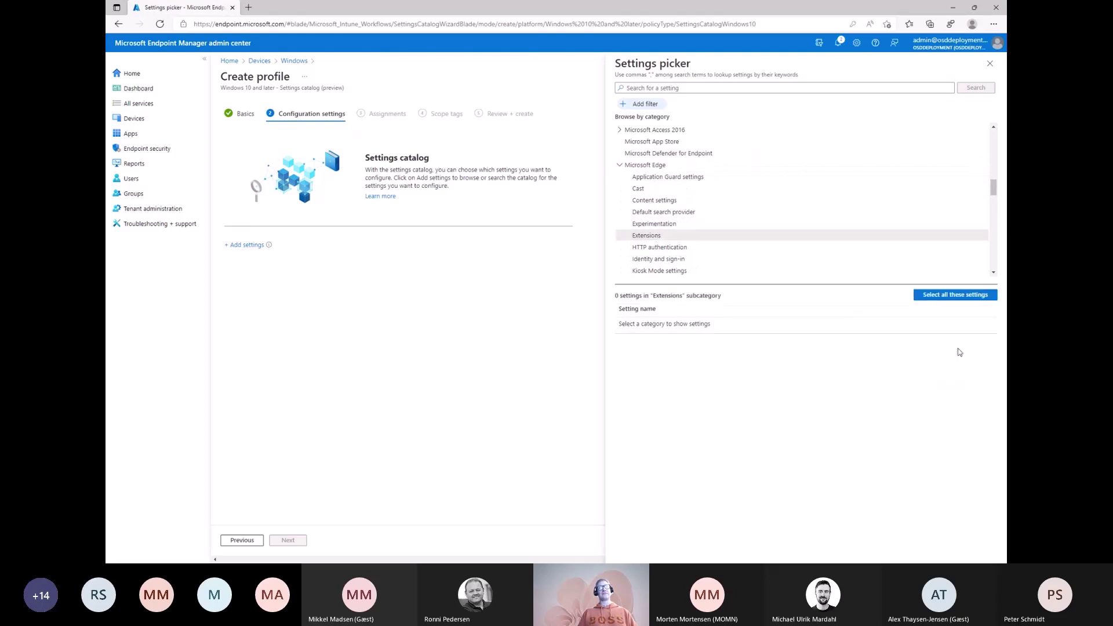
click(958, 295)
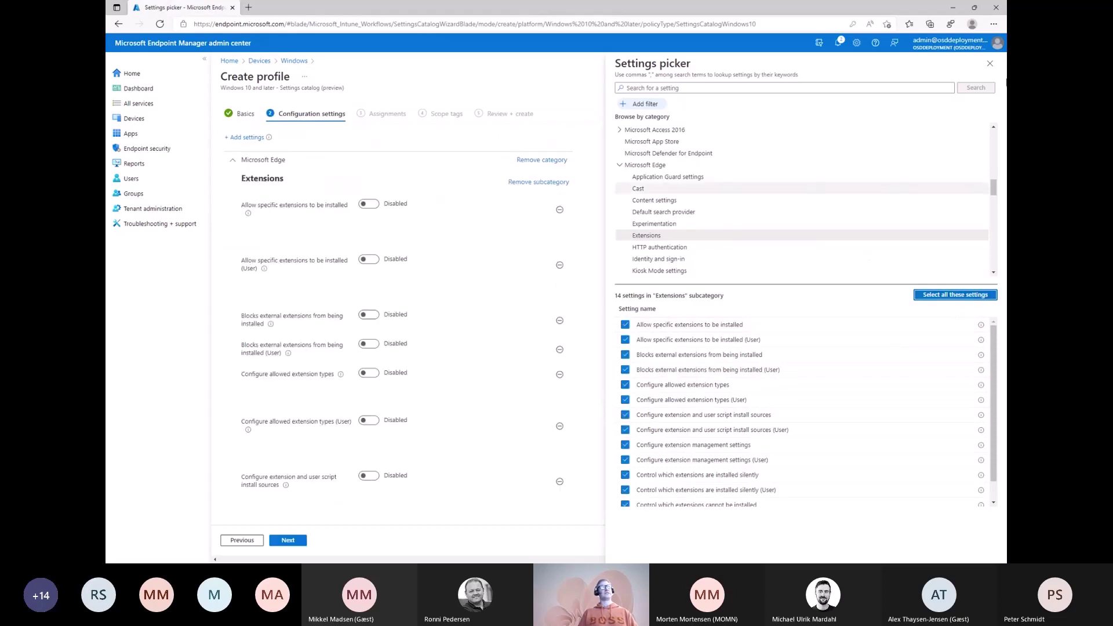
click(991, 63)
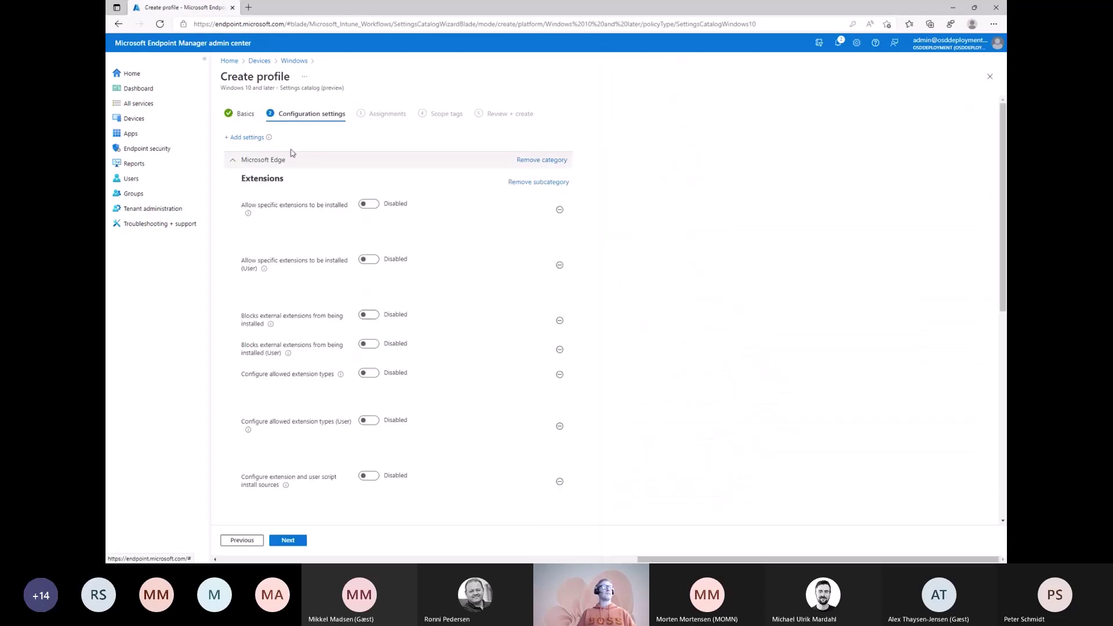
- Enable "Allow specific extensions to be installed" and enter fdghskfgkd;fghdskjhfghksjg as the extension ID exempt from the block list
click(378, 207)
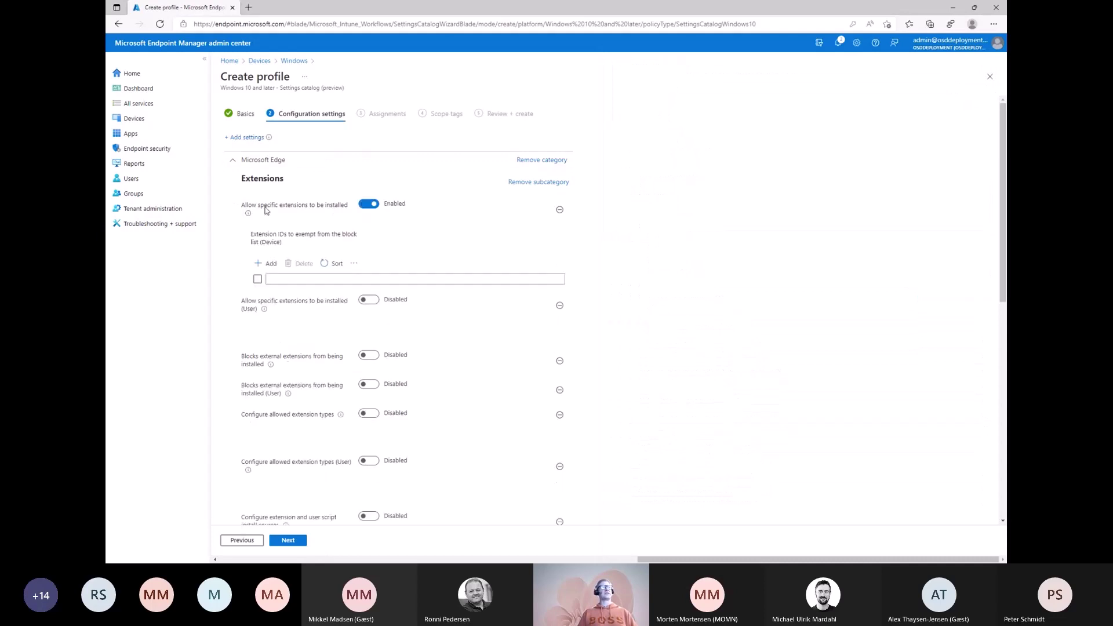
click(319, 278)
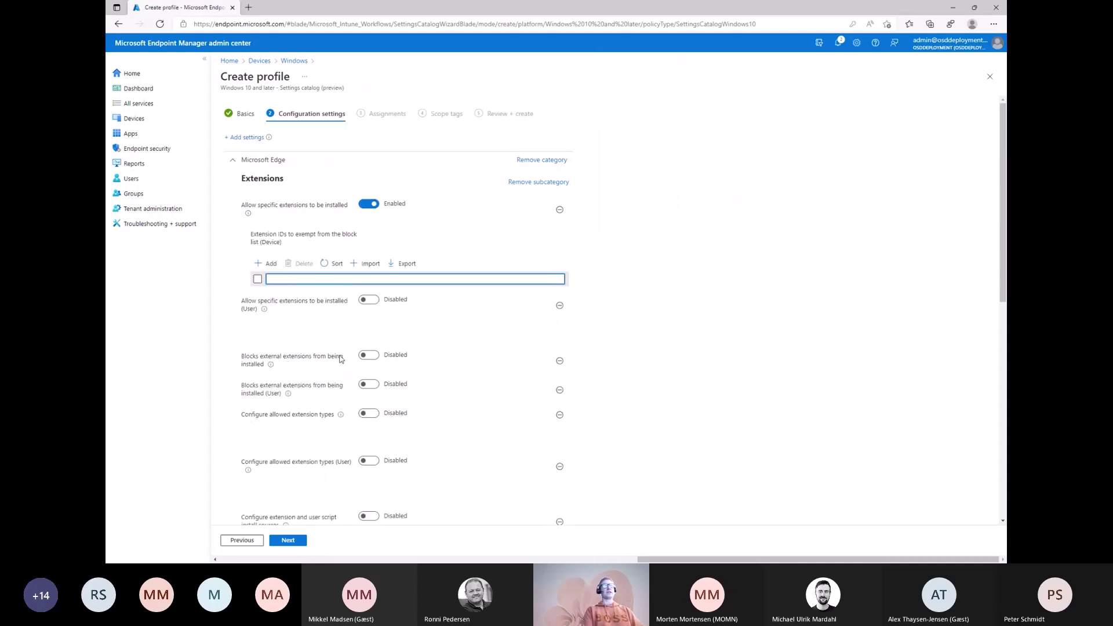
text(fdghskfgkd)
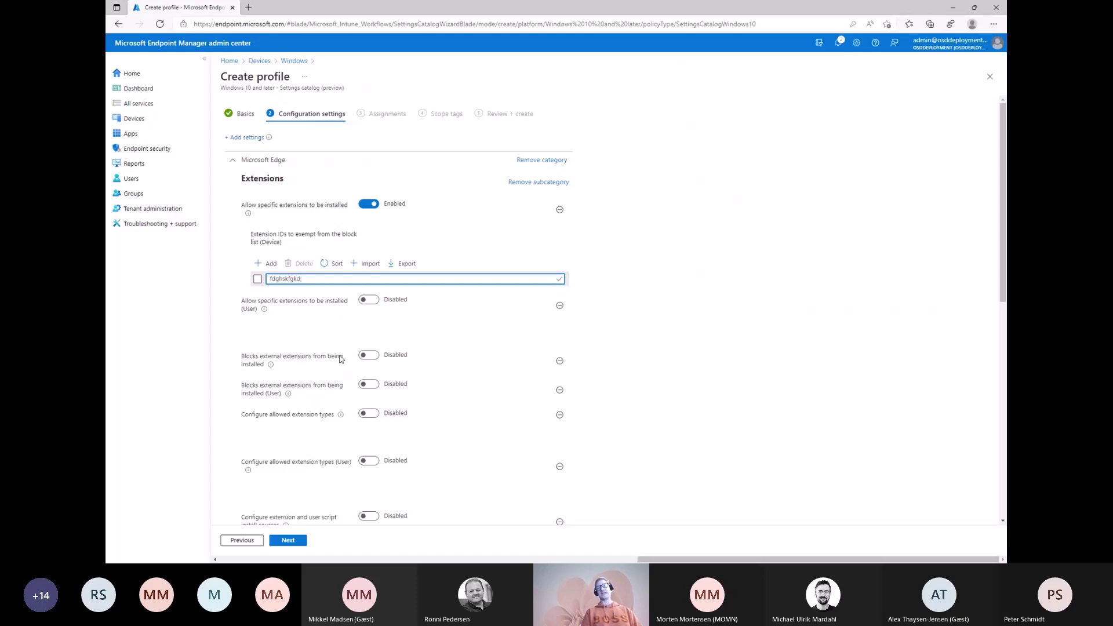
text(;fg)
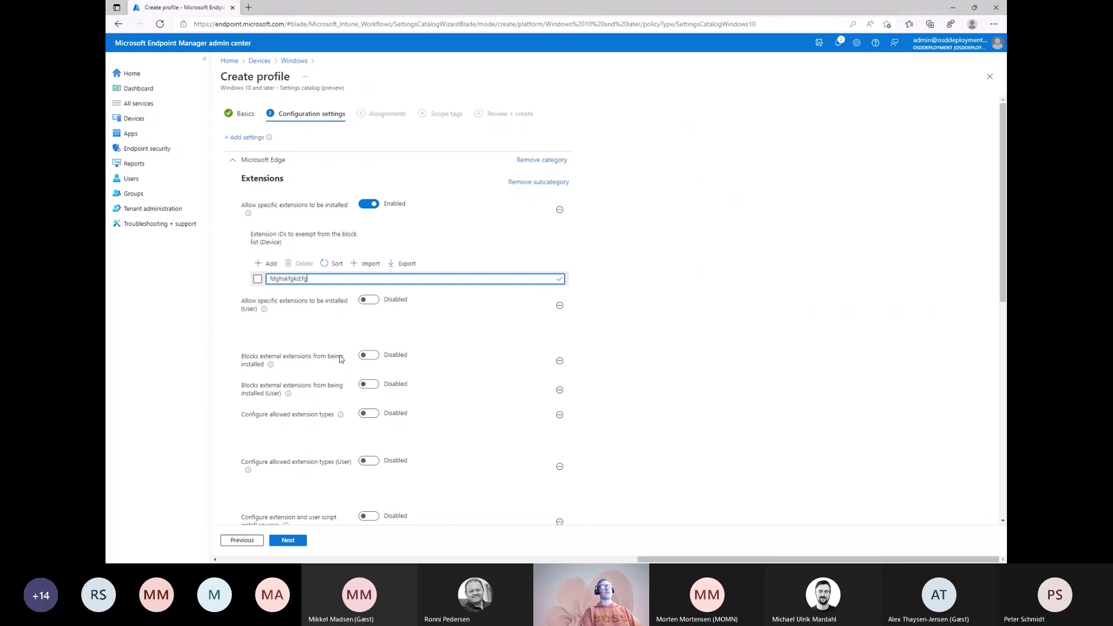
text(hdskjhfghksjg)
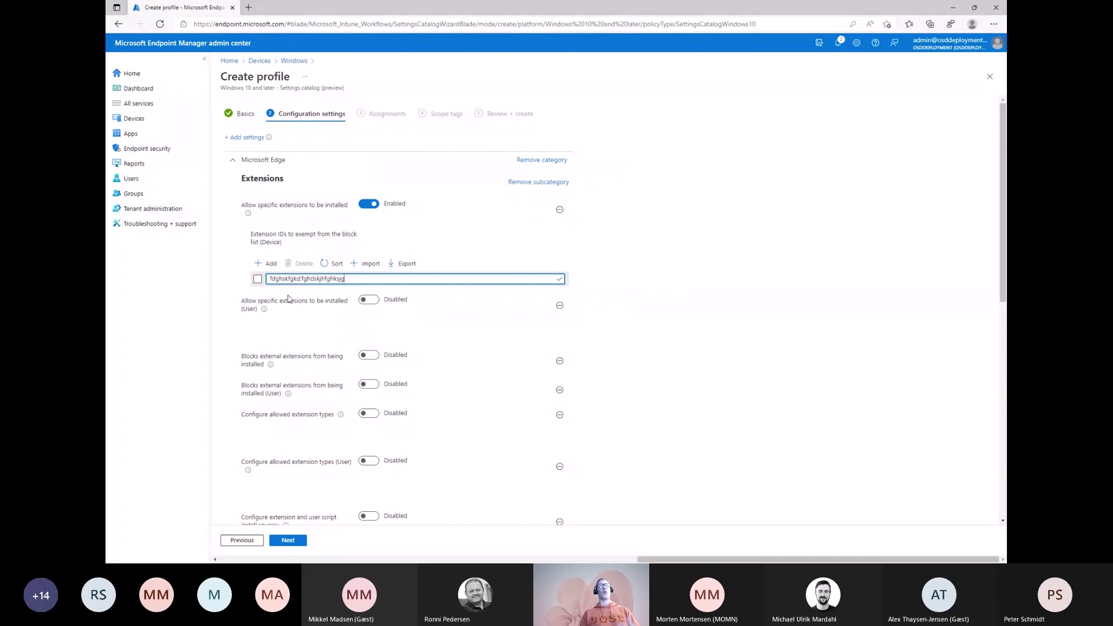
- Add a second exempt extension ID entry, hfdskgghkjr
click(268, 263)
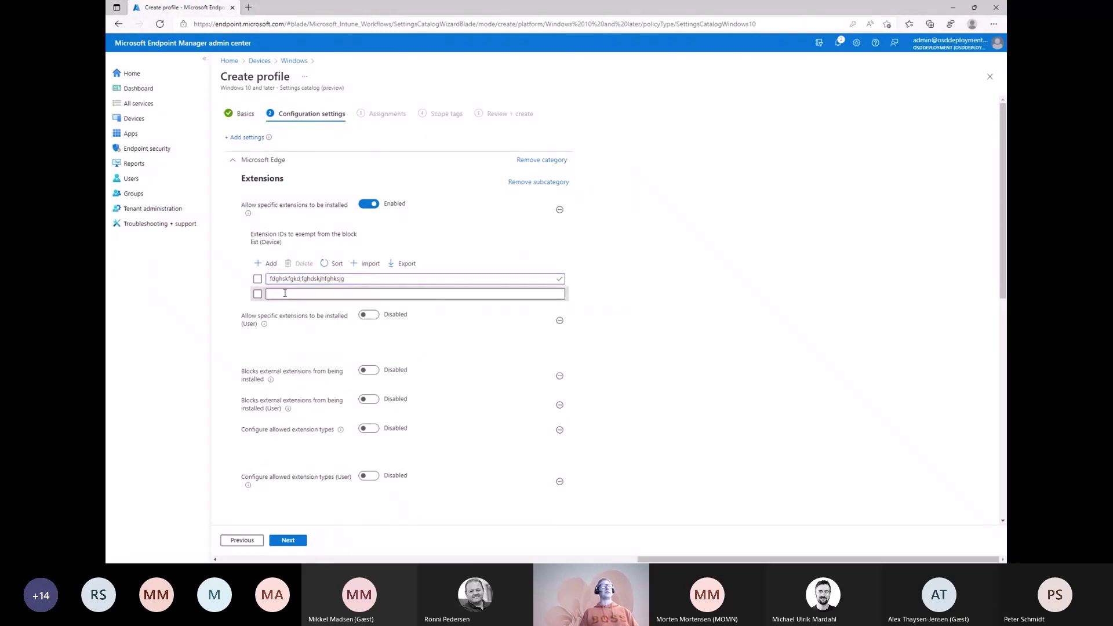
click(285, 294)
text(hfdskgghkjr)
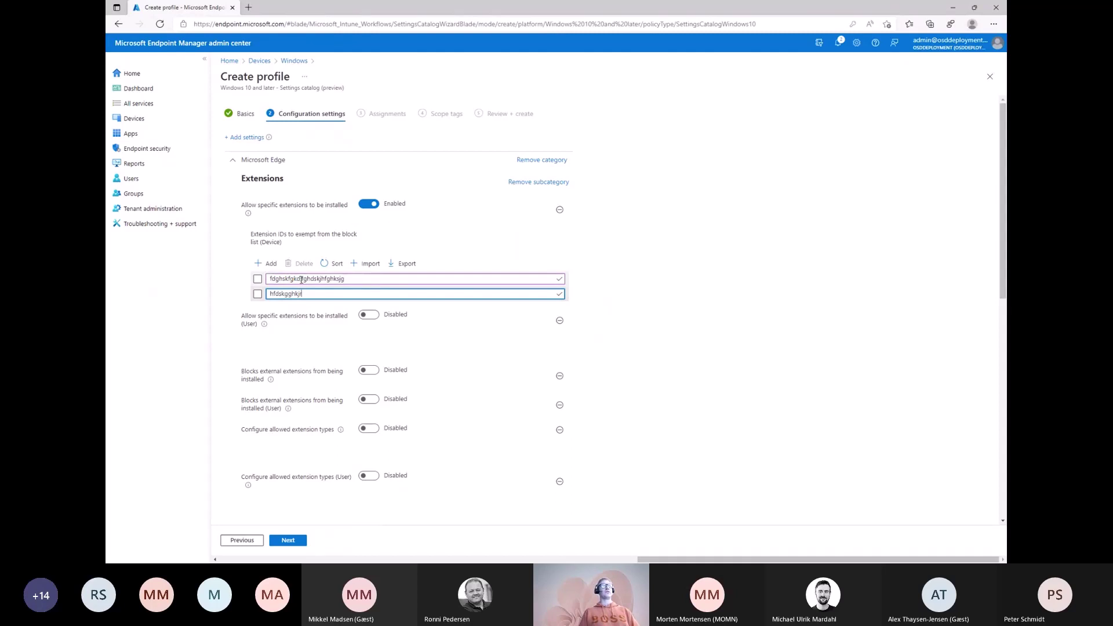
- Shorten the first extension ID to fdghskfgkd and delete the second entry from the exempt list
drag(301, 279, 418, 276)
key(BackSpace)
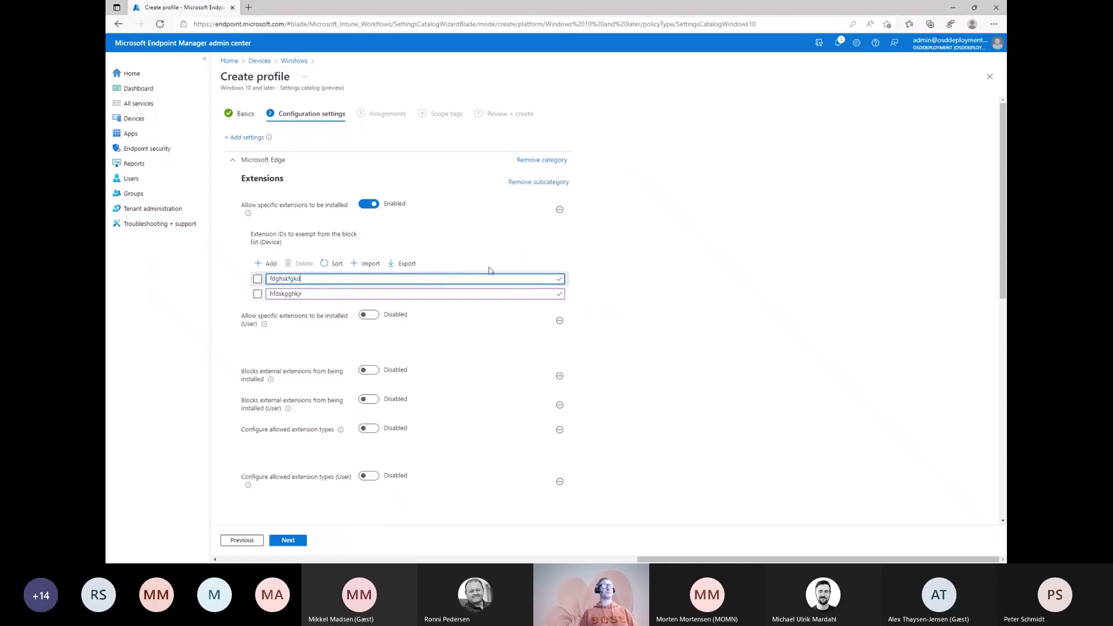
click(257, 295)
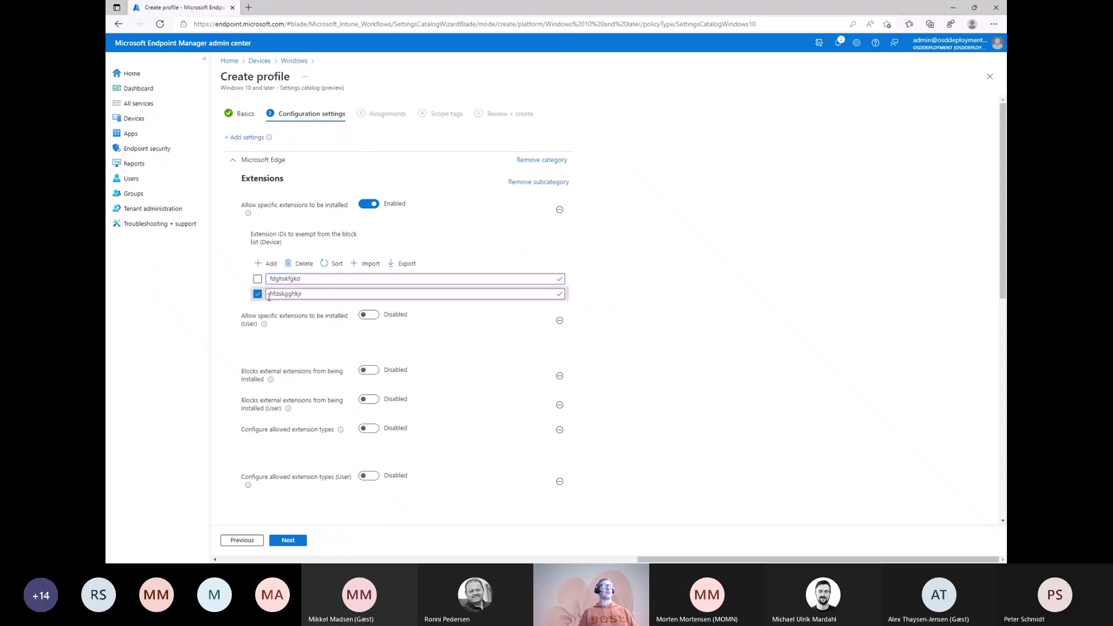
click(300, 263)
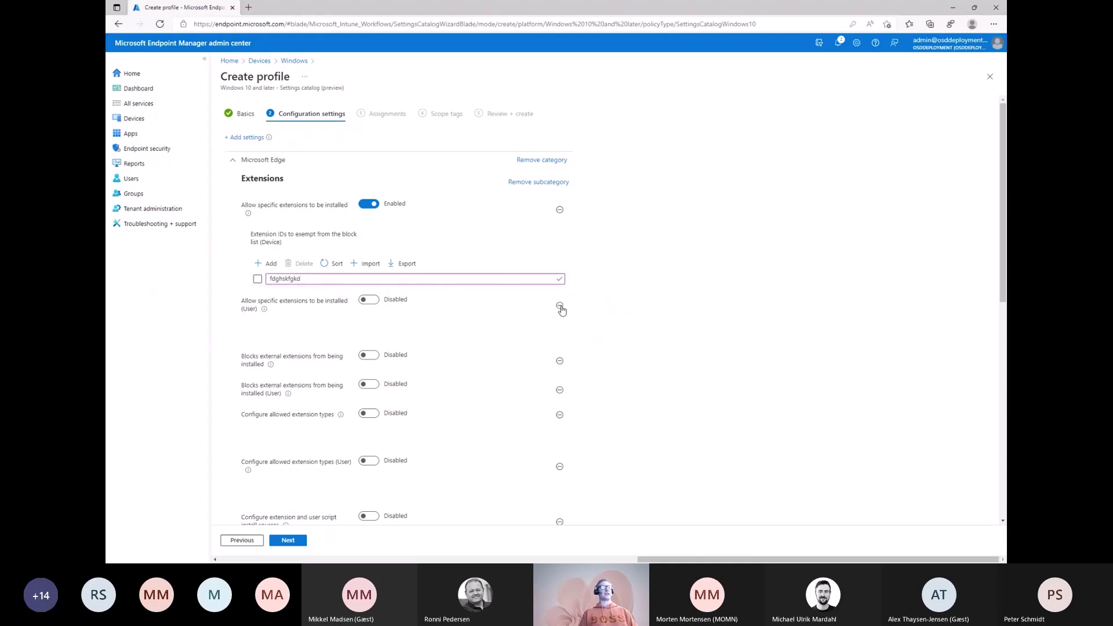
- Set "Blocks external extensions from being installed" and its (User) counterpart to not configured
click(560, 361)
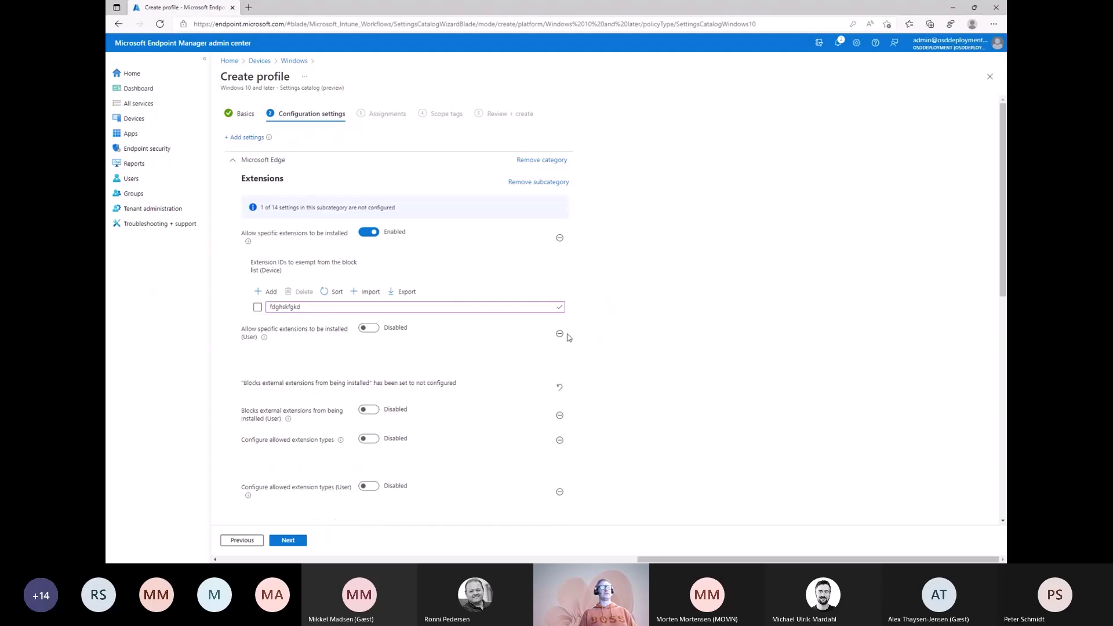
click(559, 415)
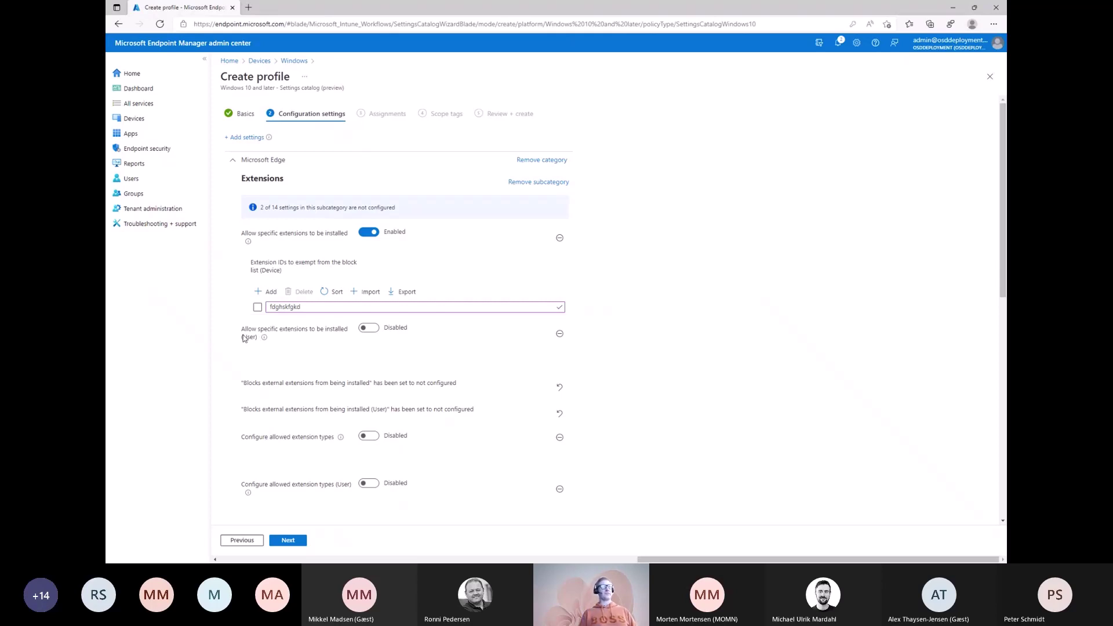
mouse_move(267, 337)
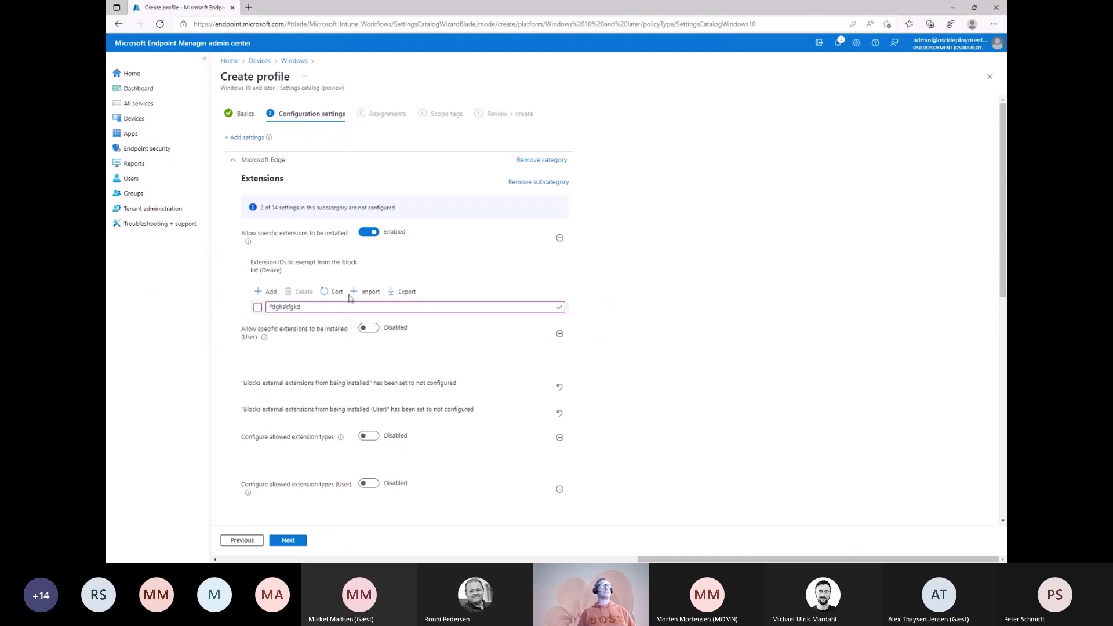
- Leave the profile for the Endpoint security overview, discarding the unsaved edits
click(141, 152)
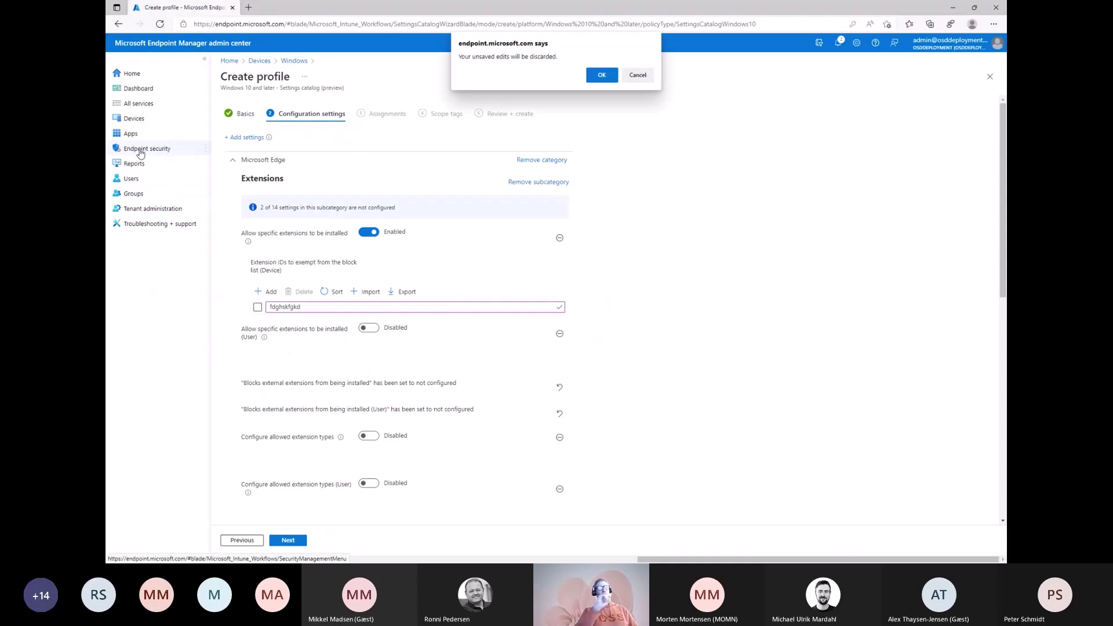
click(604, 75)
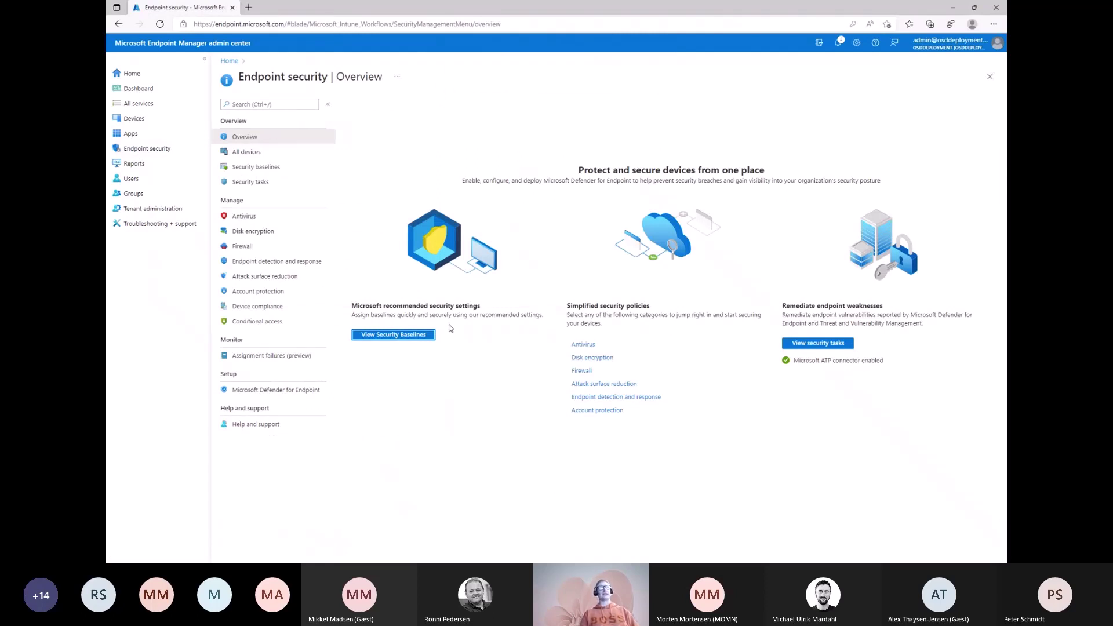
- Start a new antivirus policy for Windows 10, Windows 11, and Windows Server using the Windows Security Experience profile
click(242, 218)
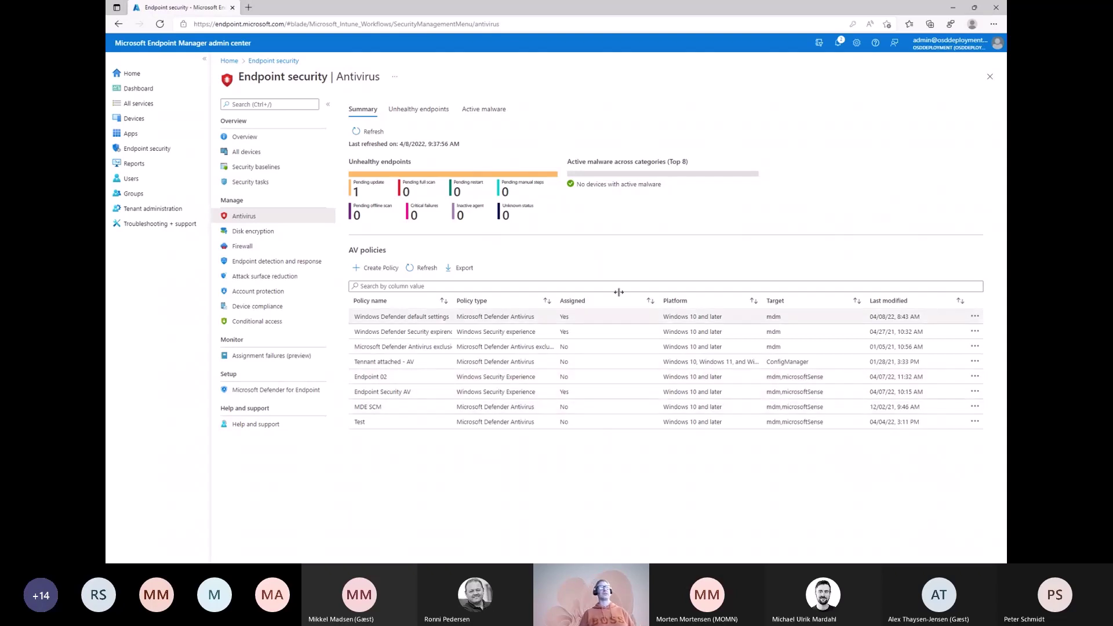
click(388, 268)
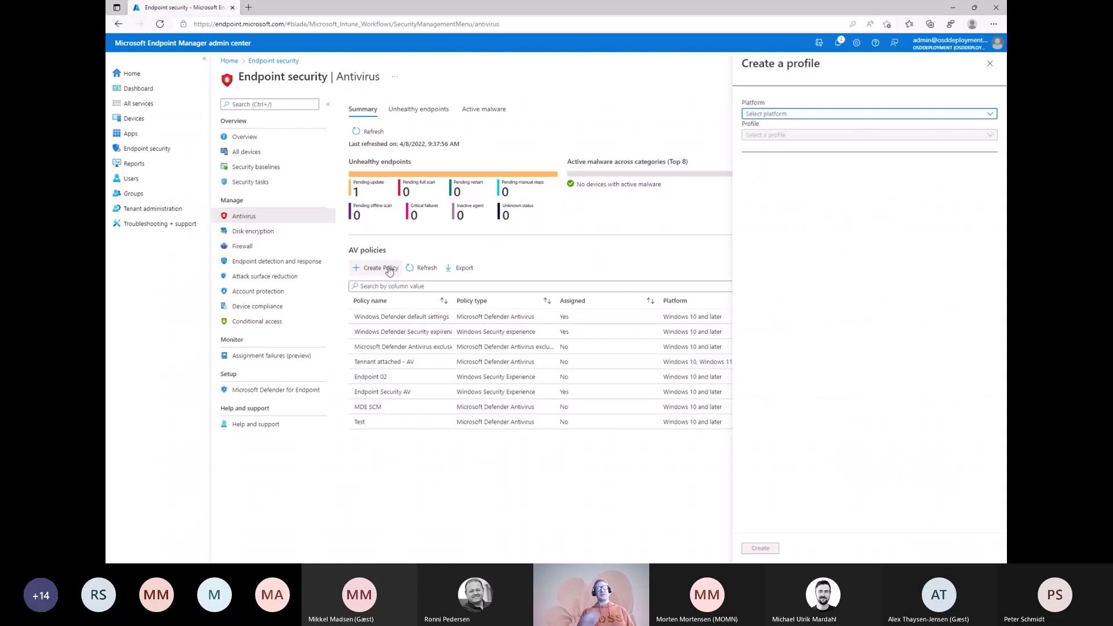
click(799, 114)
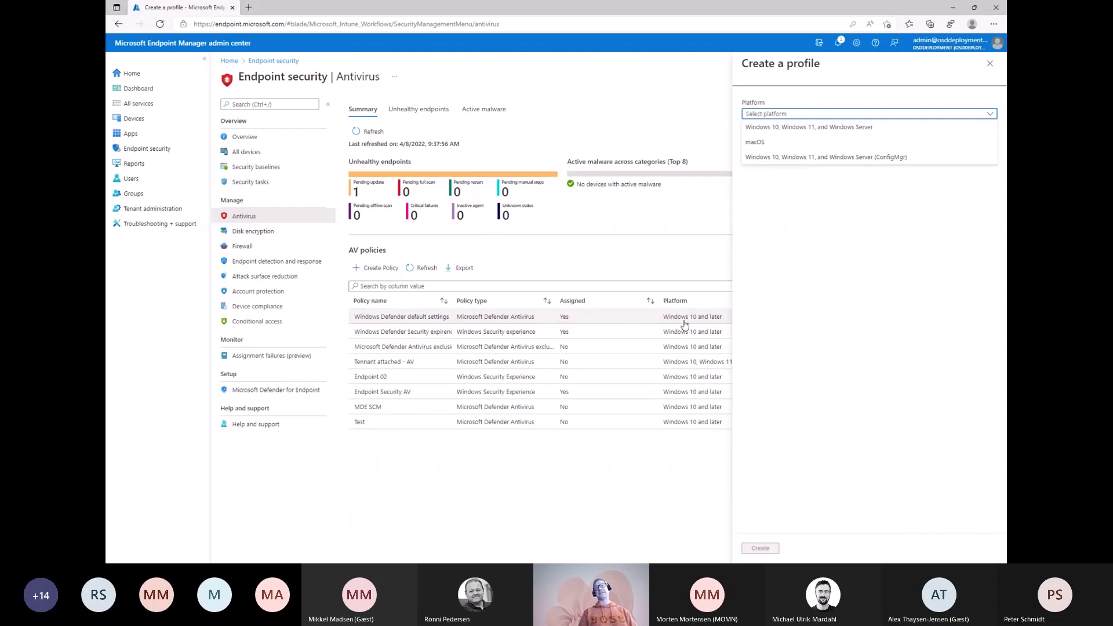
click(821, 128)
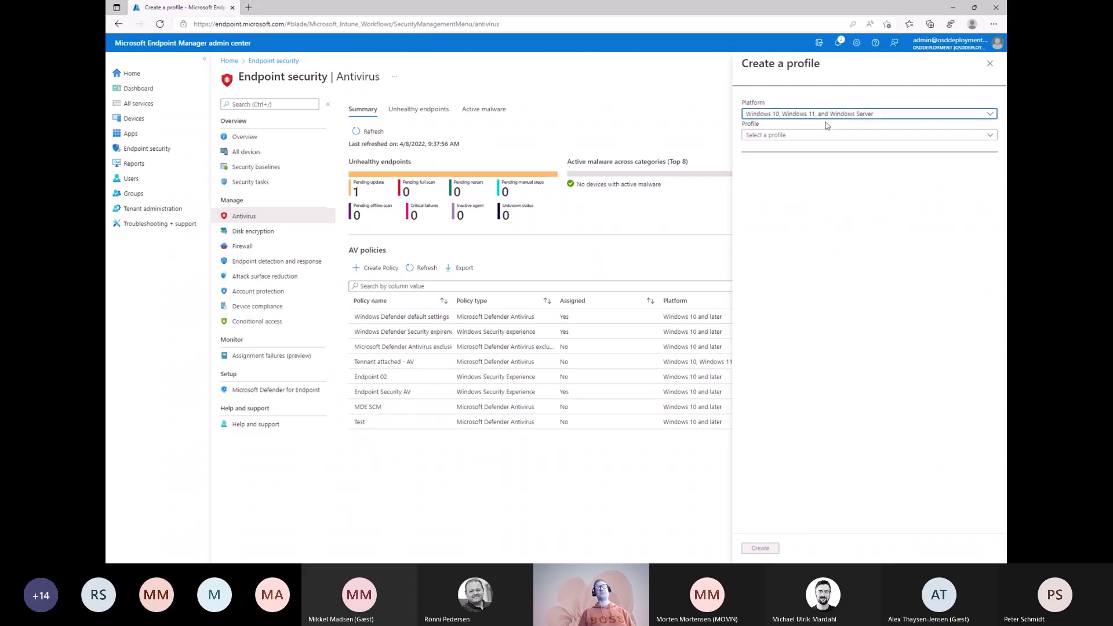
click(826, 134)
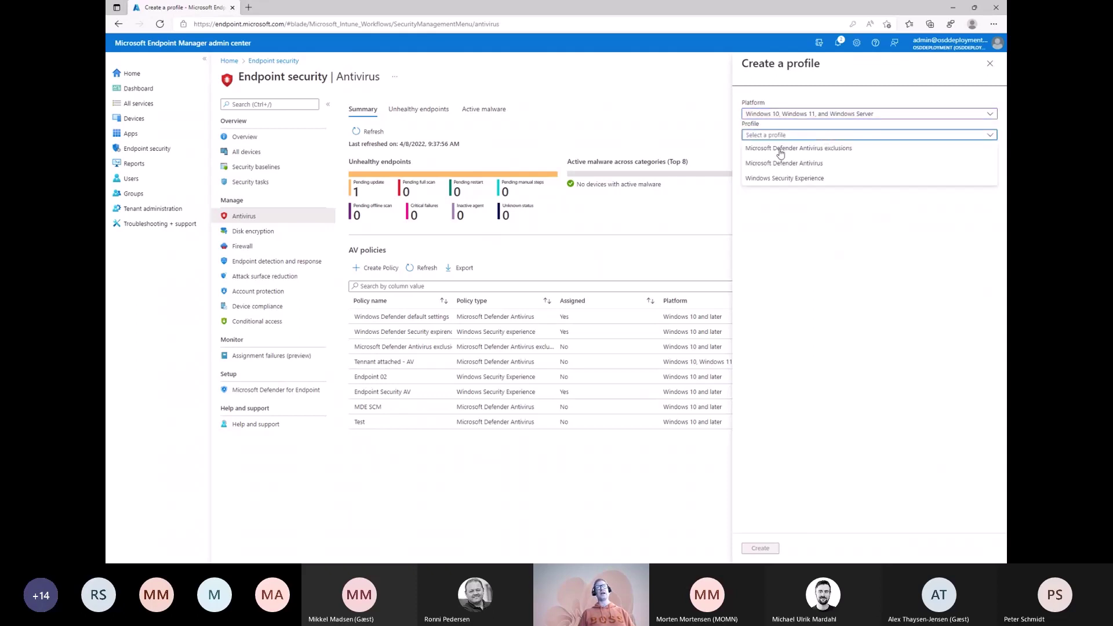
click(794, 178)
click(754, 548)
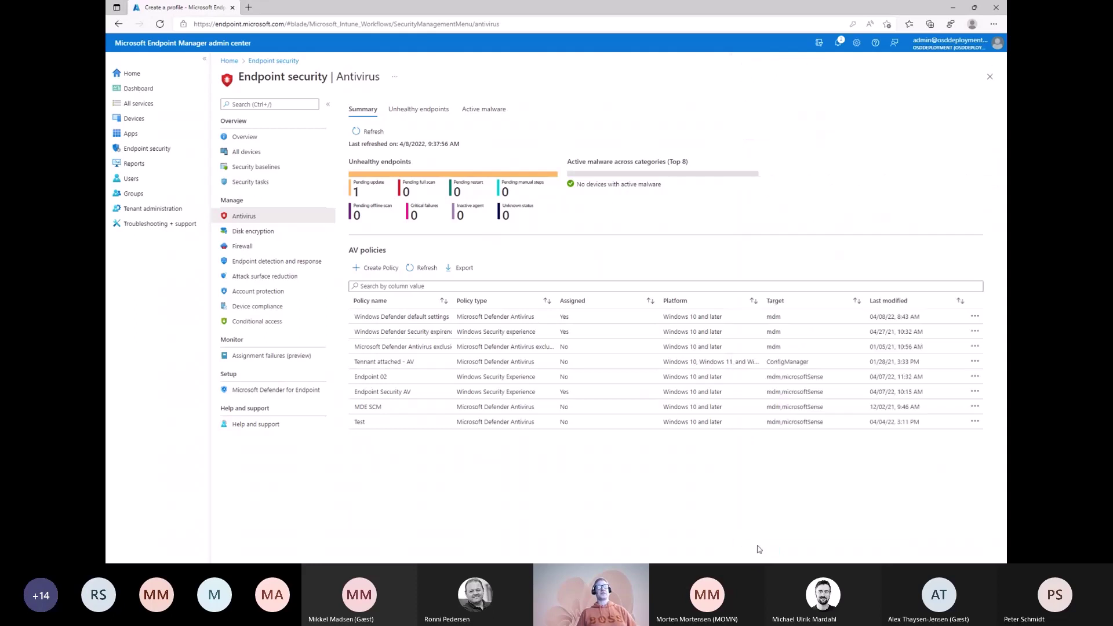
- Name the new profile WP 01 and continue to its configuration settings
click(395, 130)
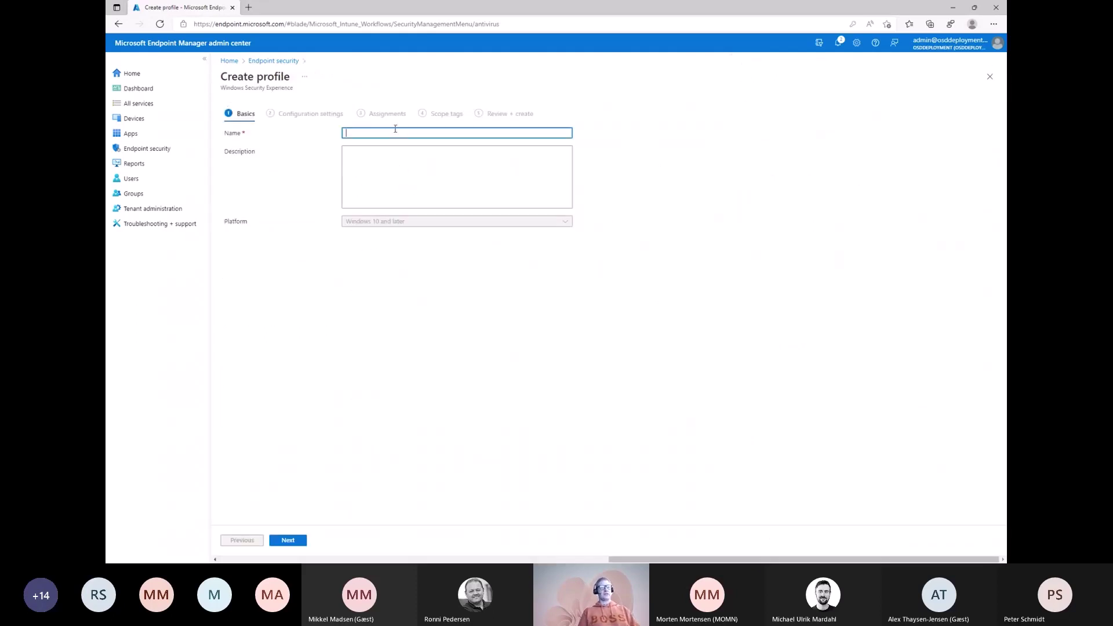
text(WP 01)
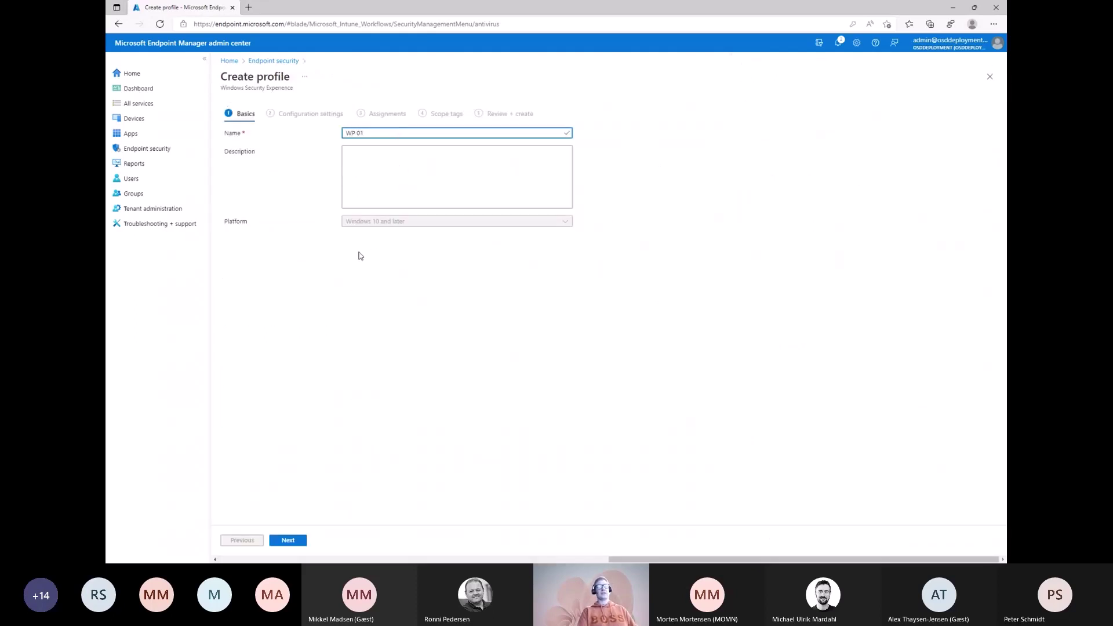
click(297, 542)
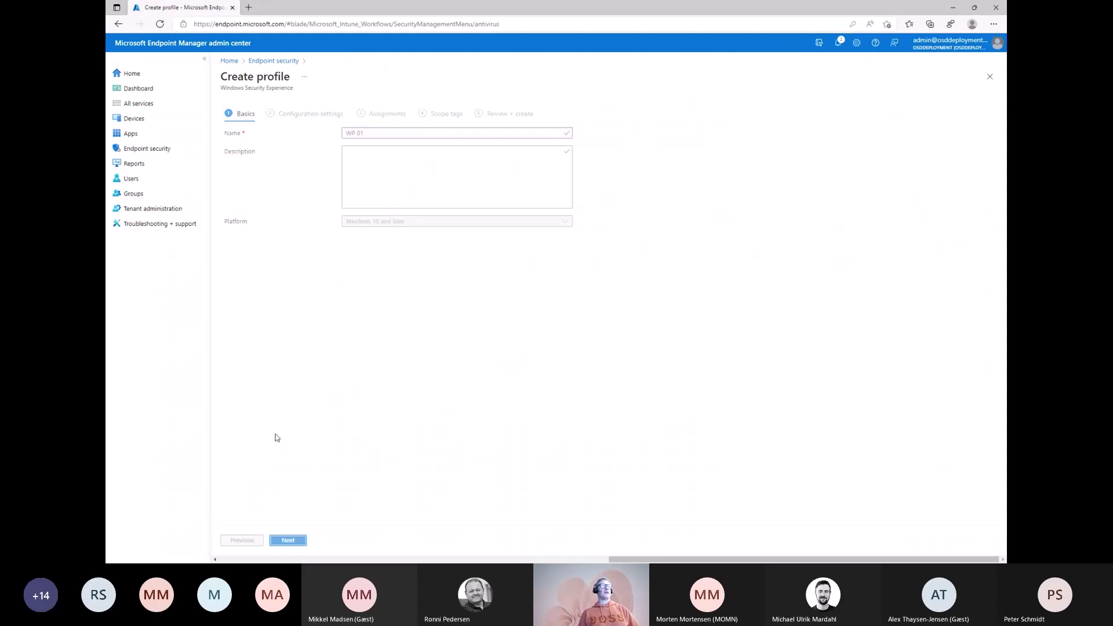
- Set TamperProtection (Device) to On and review the remaining Windows Defender Security Center settings
click(410, 155)
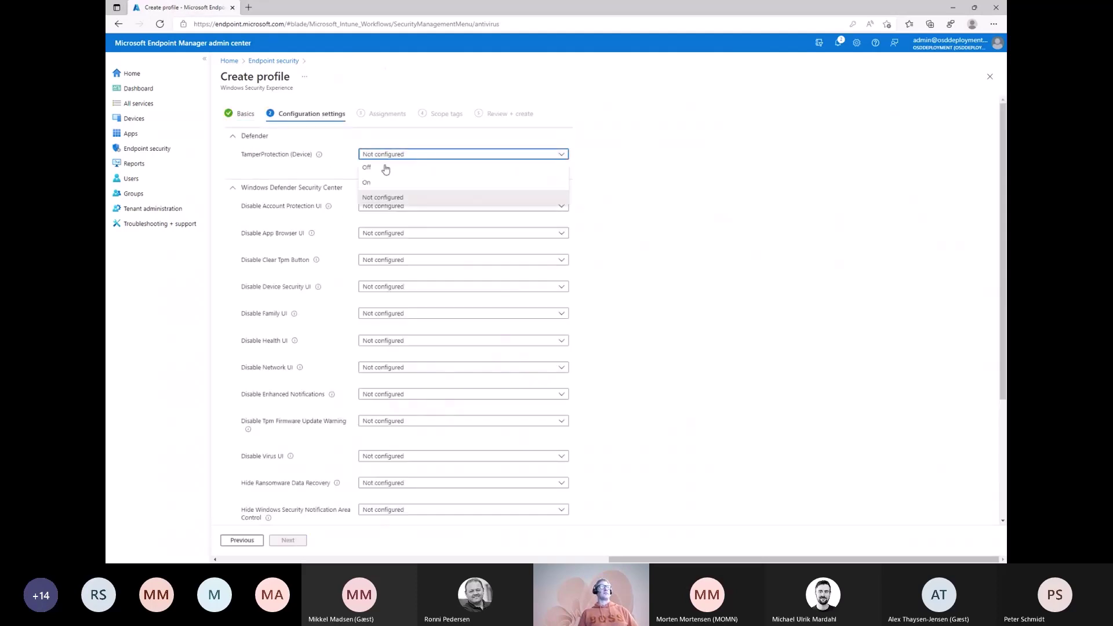
click(386, 182)
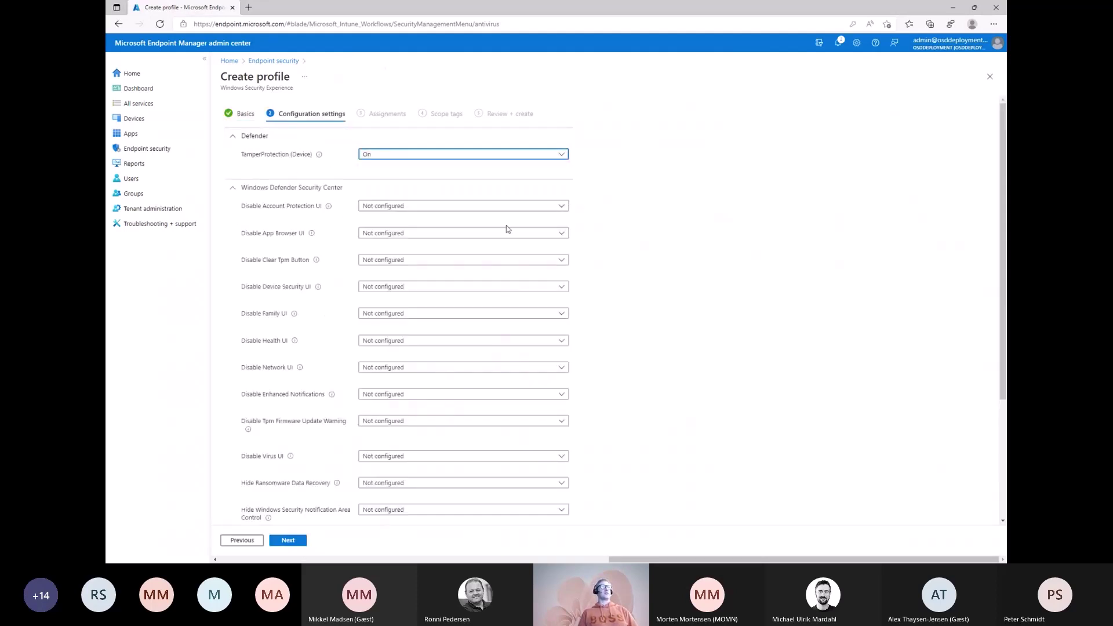
scroll(340, 308, down, 2)
scroll(340, 308, down, 2)
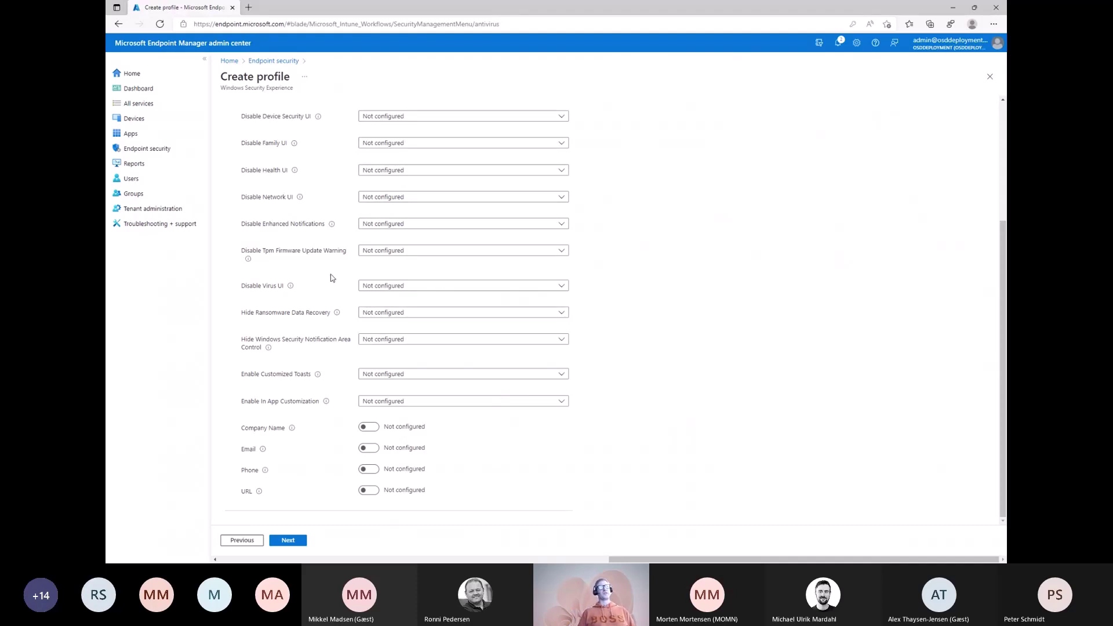
- Create the WP 01 policy without group assignments, keeping the Default scope tag
click(297, 544)
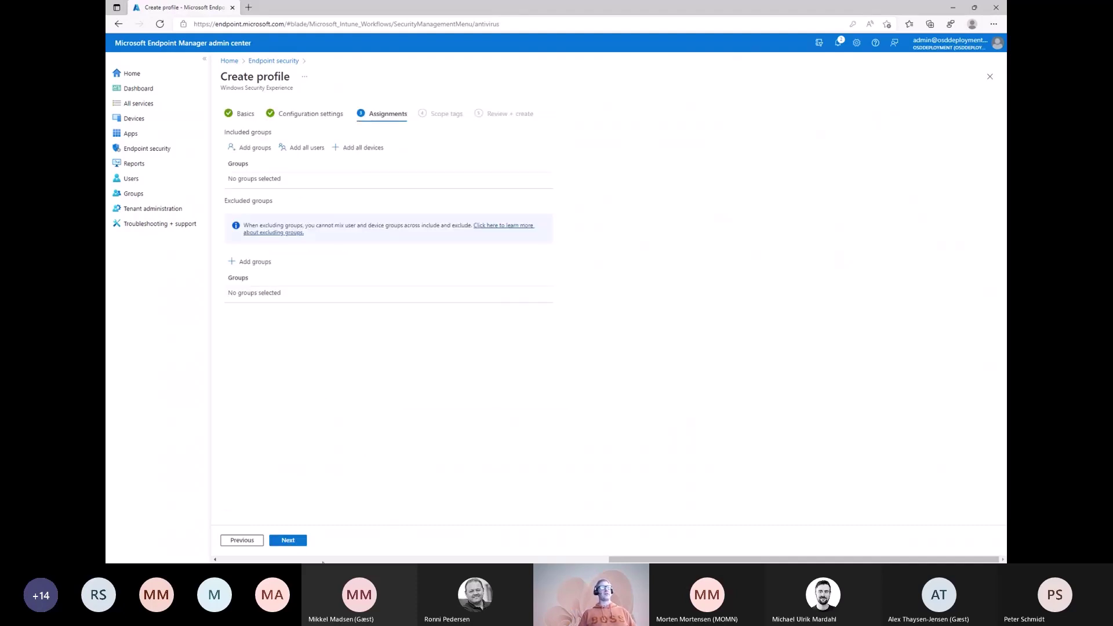
click(297, 541)
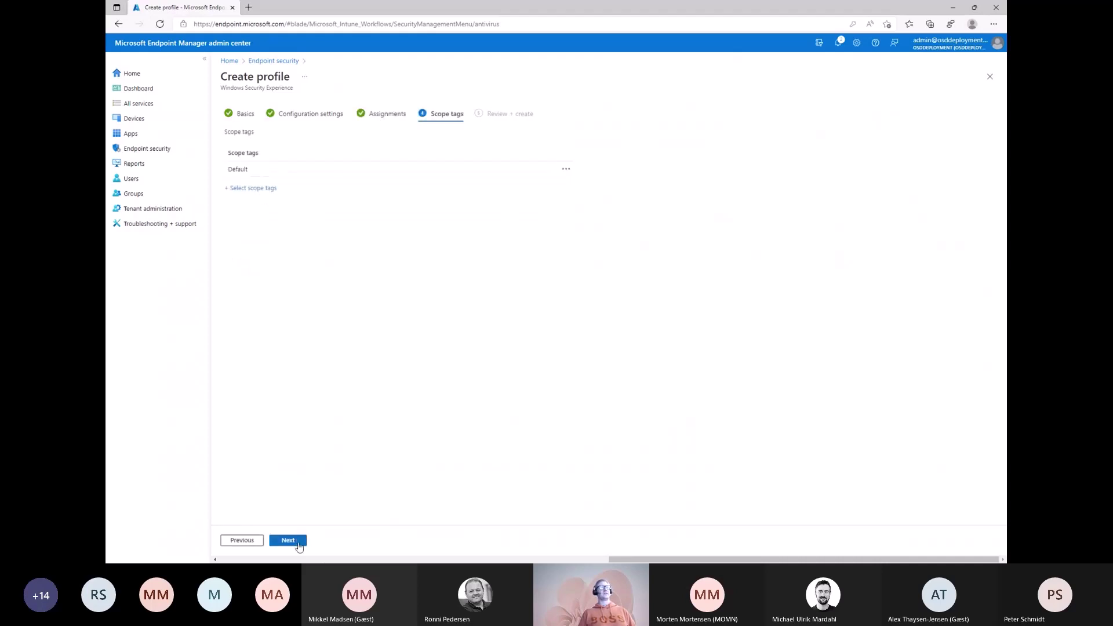
click(292, 542)
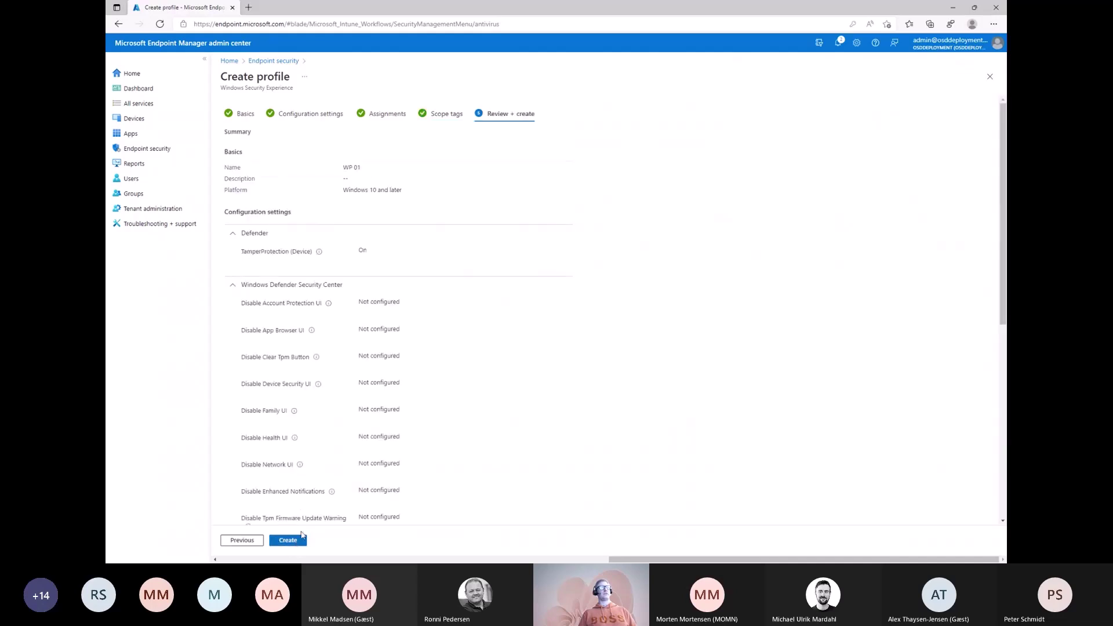
click(288, 540)
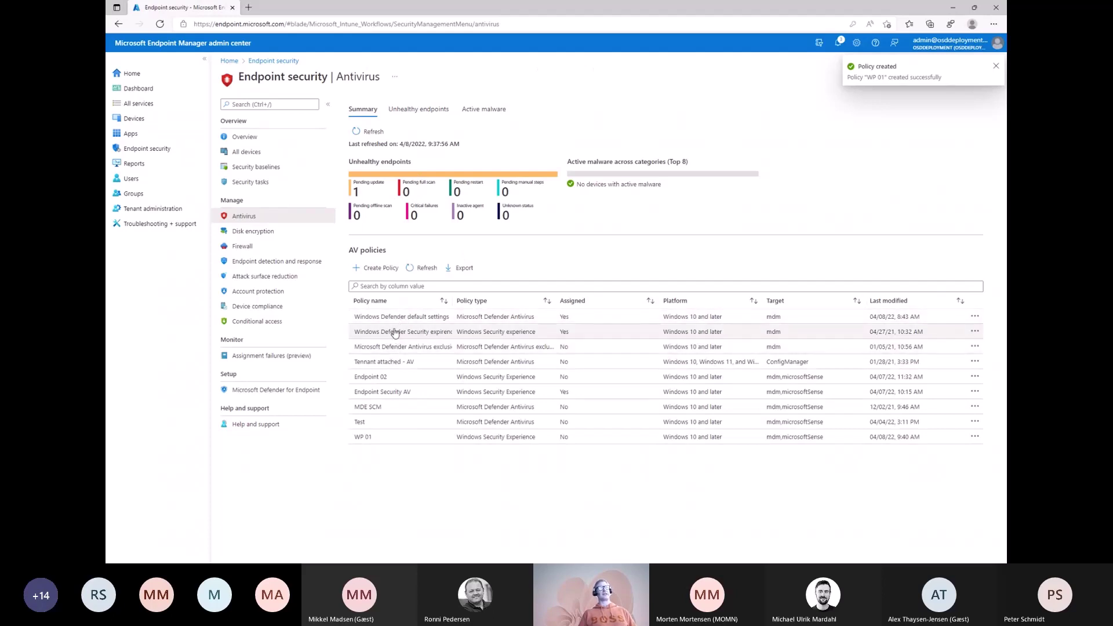
- Compare the policy pages of Windows Defender Security expirence and Test, returning to the antivirus policy list
click(395, 333)
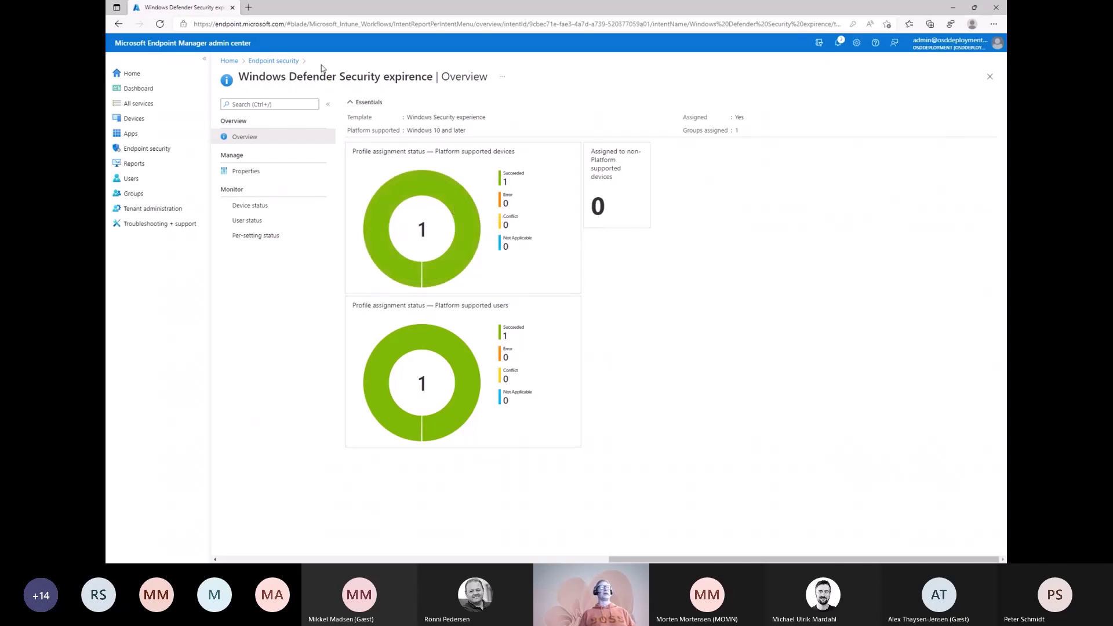
click(285, 62)
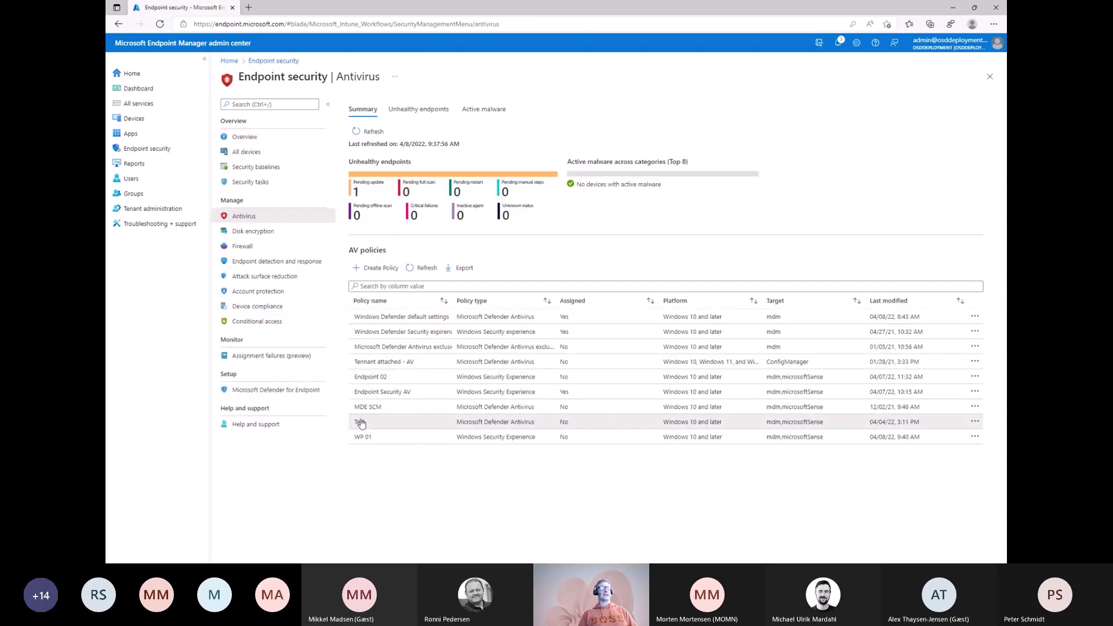
click(361, 423)
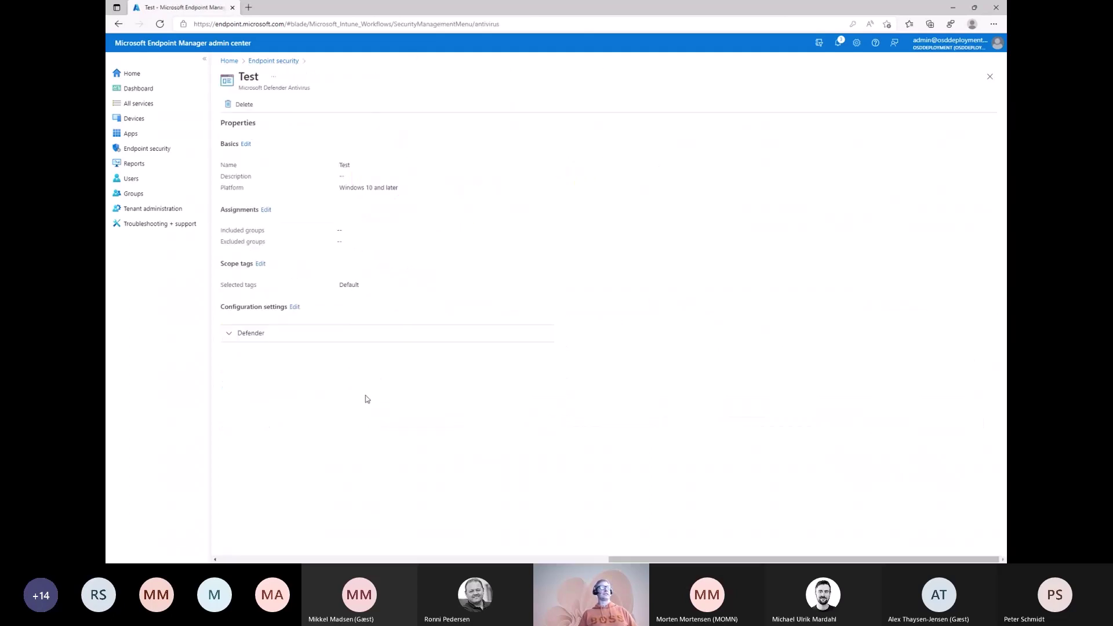
click(273, 62)
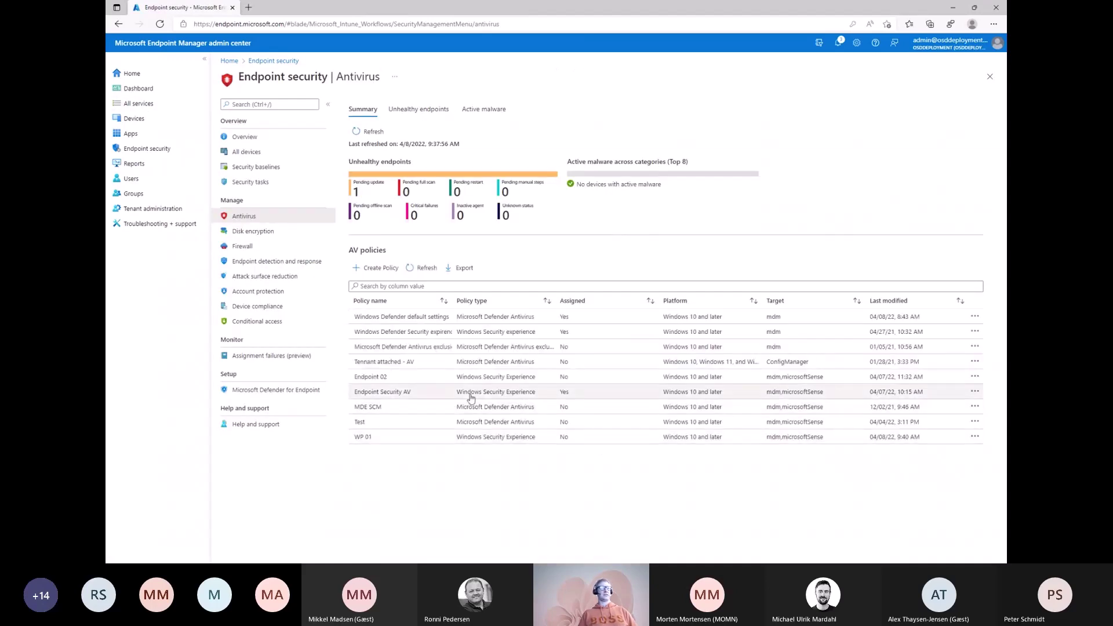
- Examine the Endpoint Security AV policy's check-in report and device assignment status page, returning to the antivirus policy list
click(379, 393)
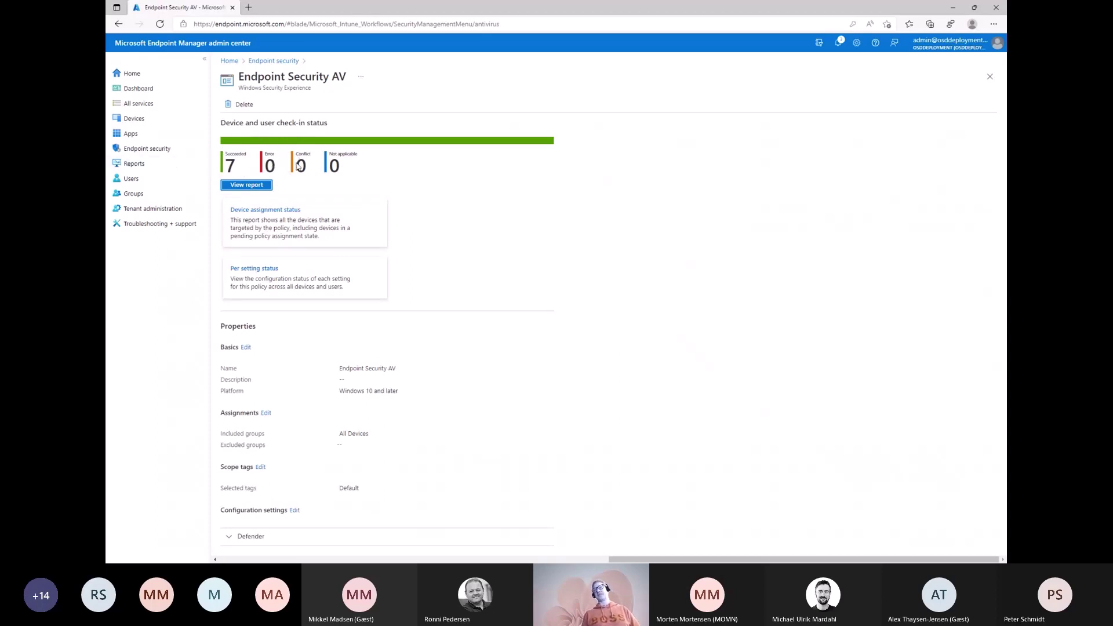
click(255, 185)
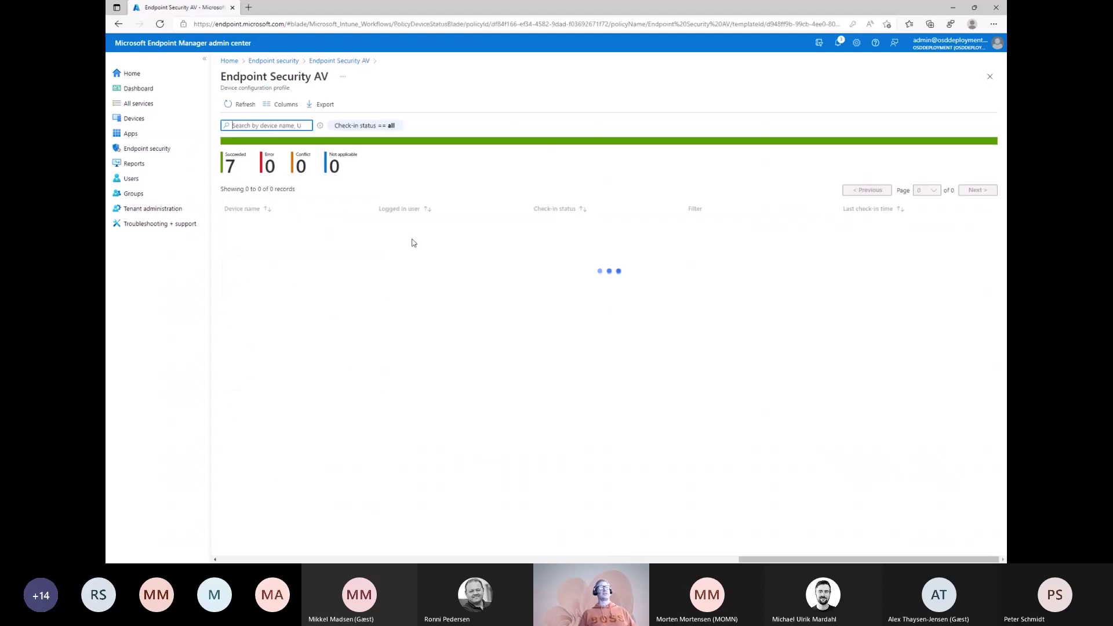
click(338, 61)
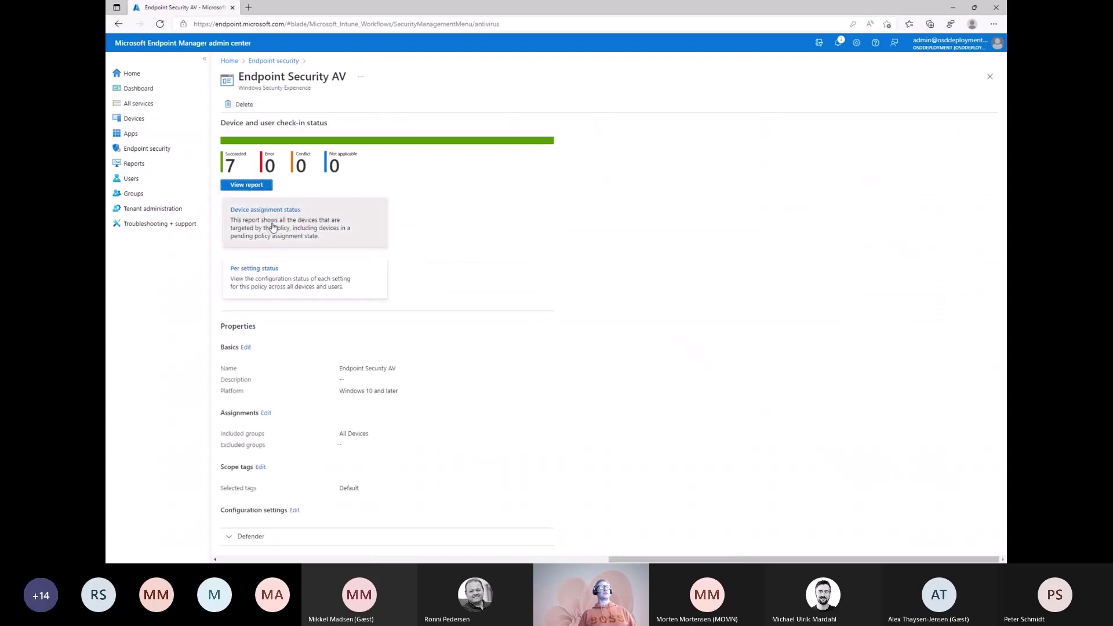
click(268, 218)
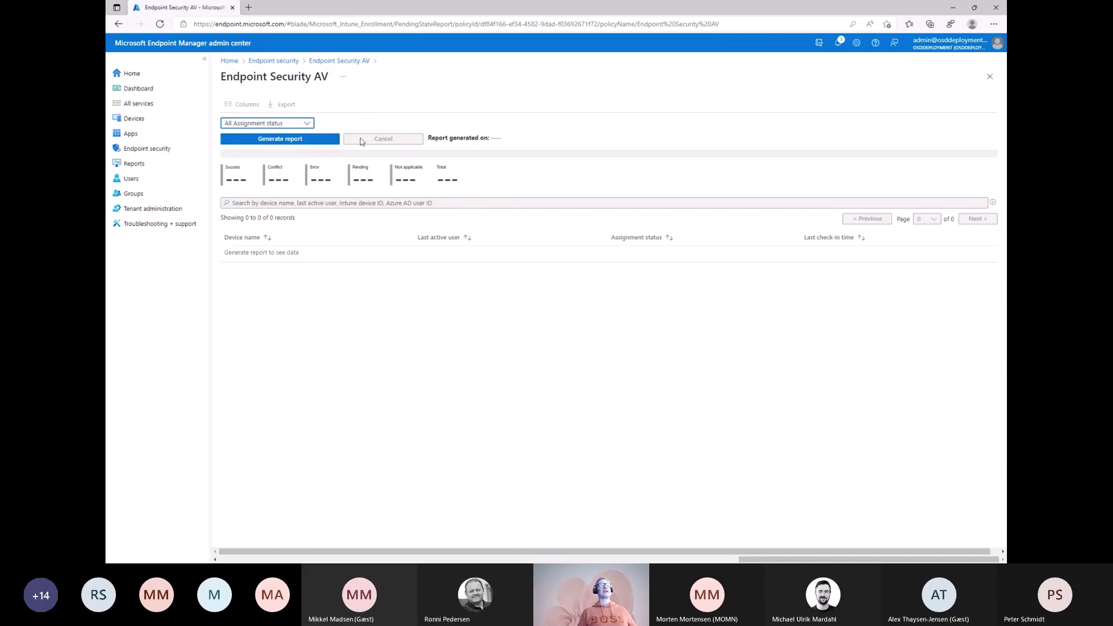
click(334, 63)
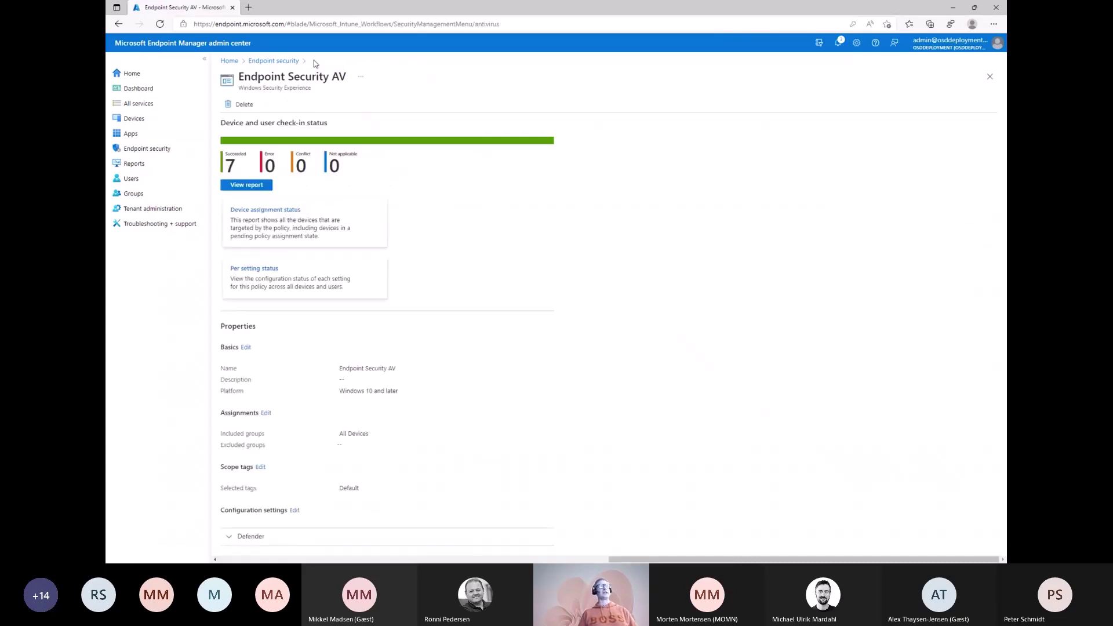
click(285, 61)
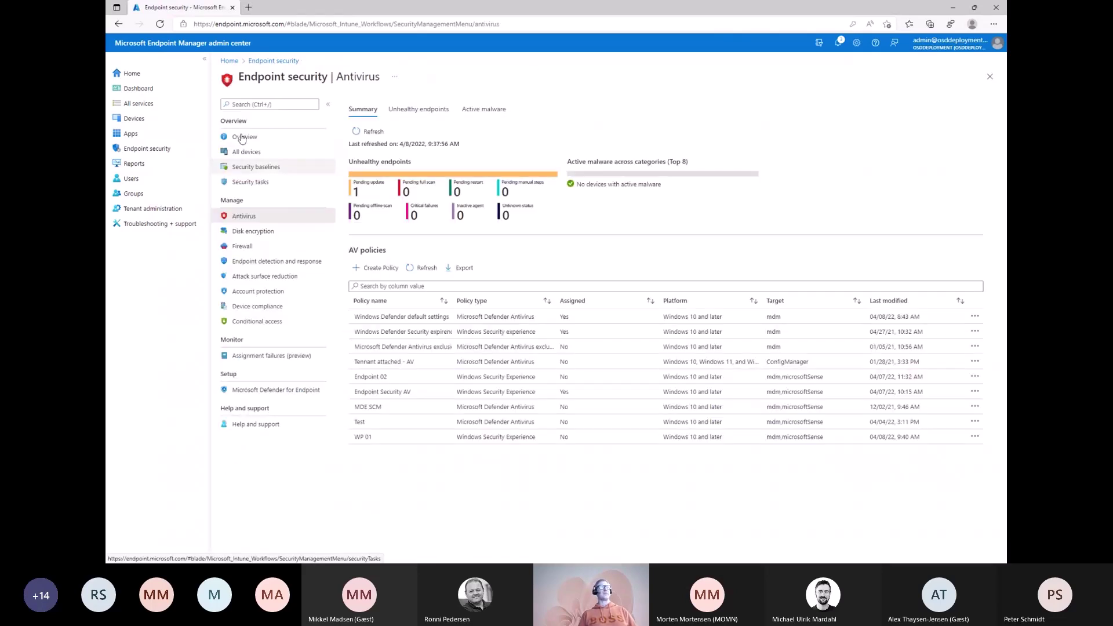
- Check which platforms a new attack surface reduction policy offers, closing the profile form without creating one
click(257, 278)
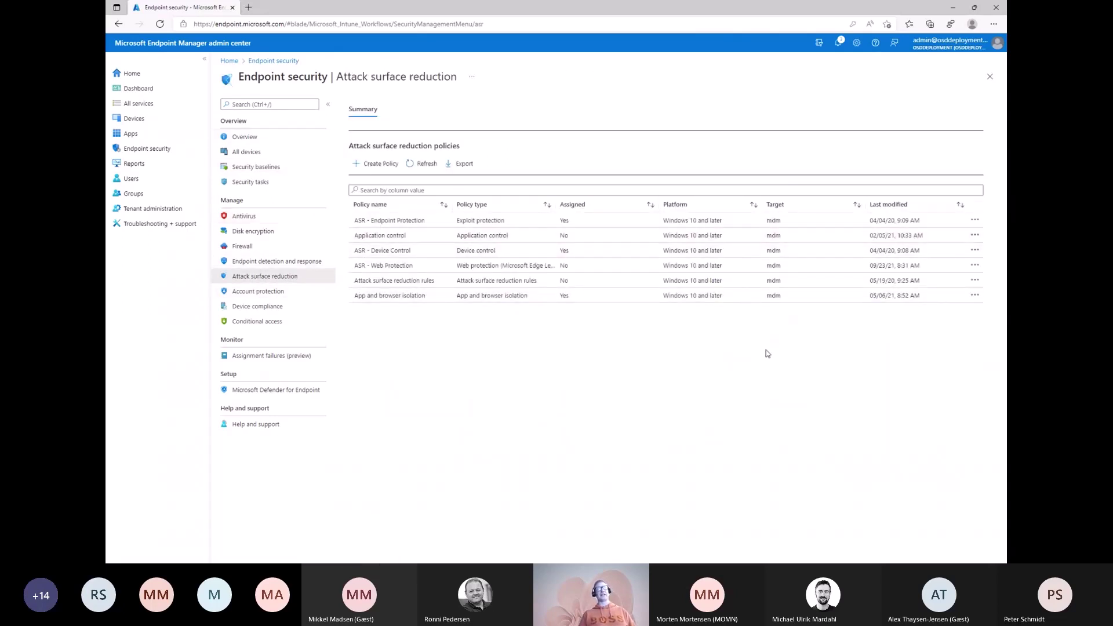
click(381, 168)
click(777, 115)
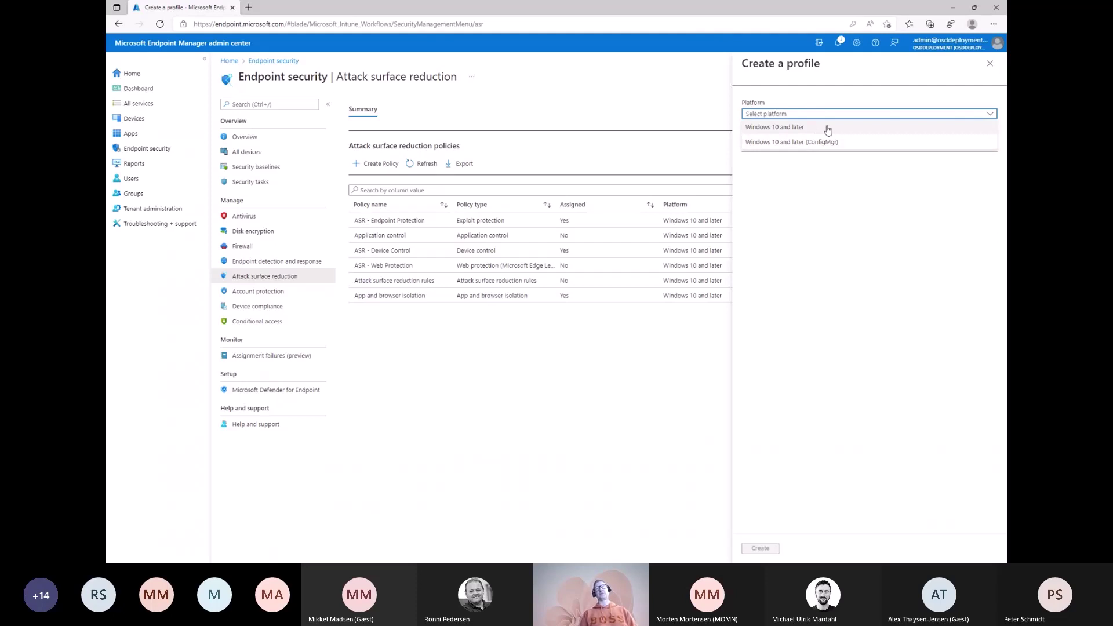
click(998, 64)
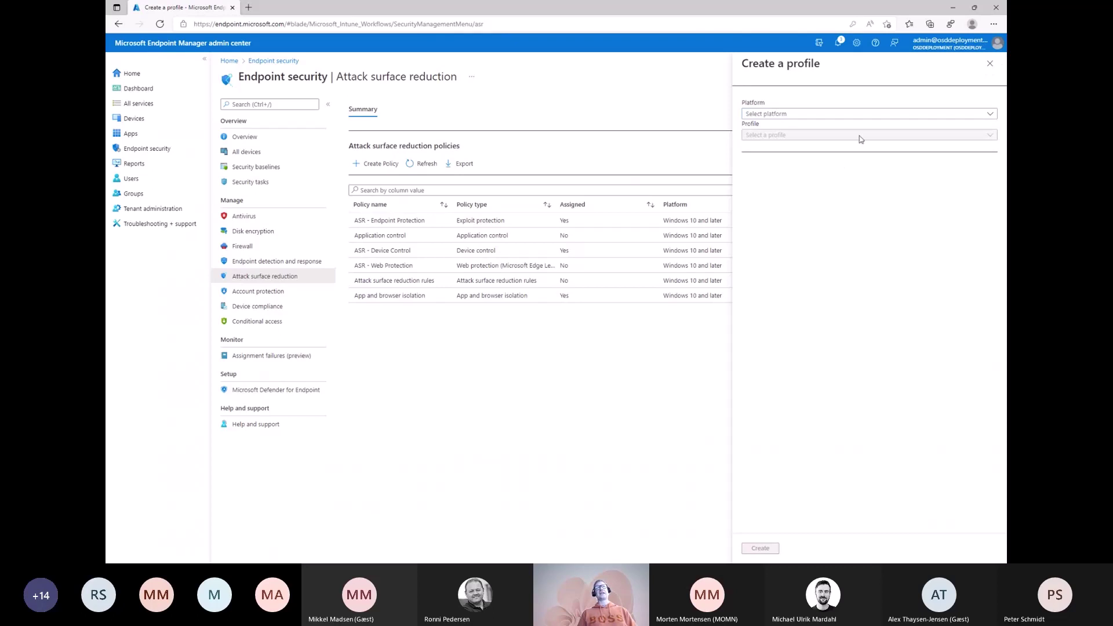
click(991, 64)
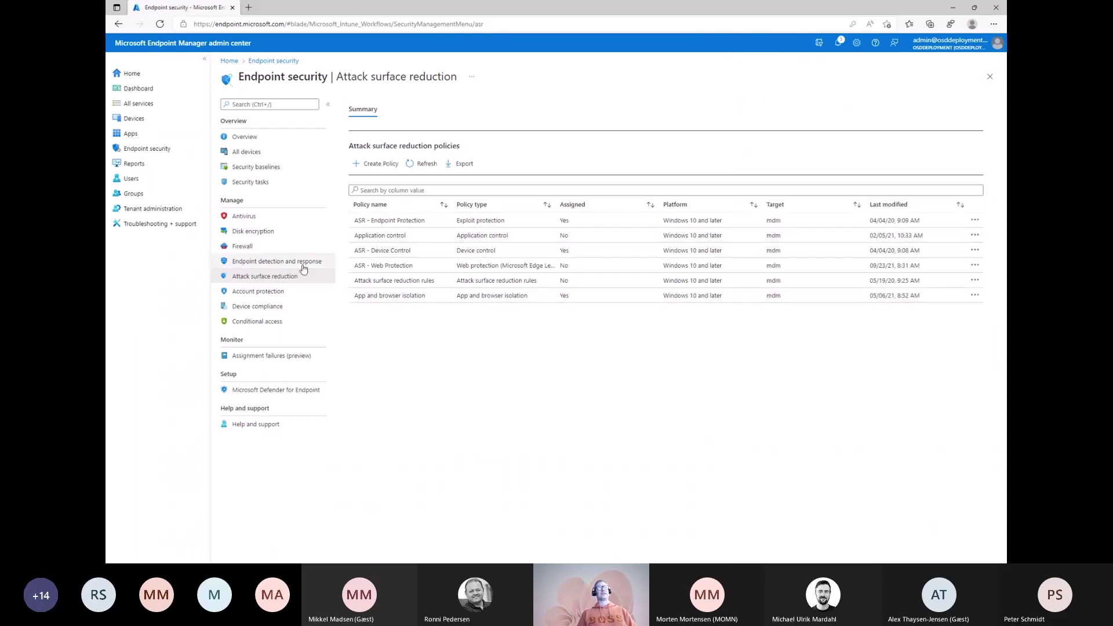
- Add all devices to the Endpoint 02 antivirus policy's included groups and leave for the Devices area without saving
click(244, 216)
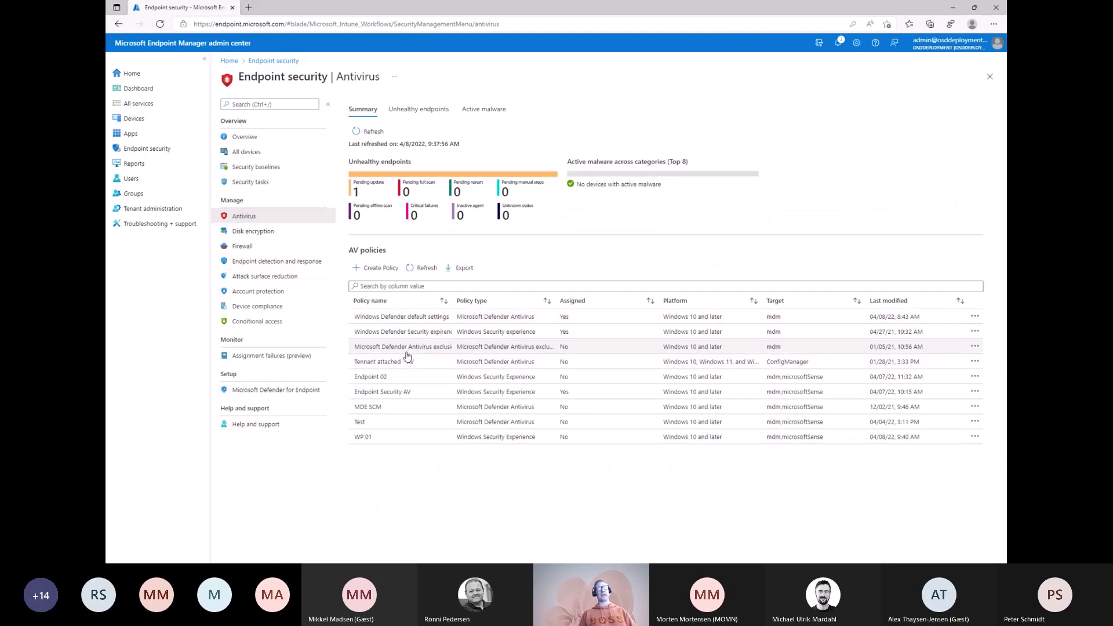
click(363, 383)
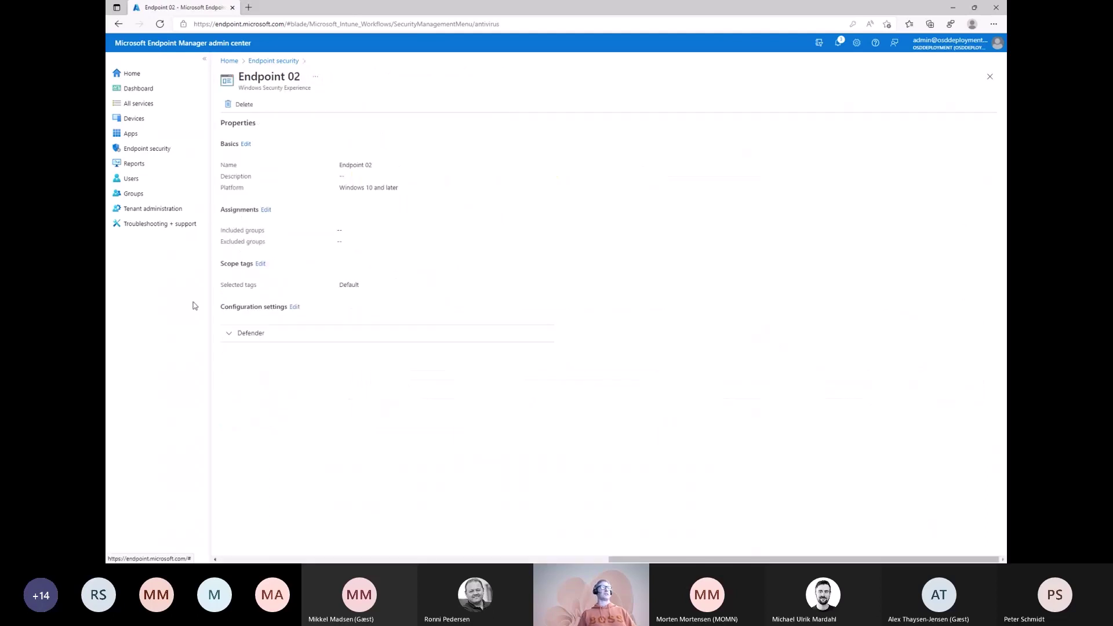
click(266, 211)
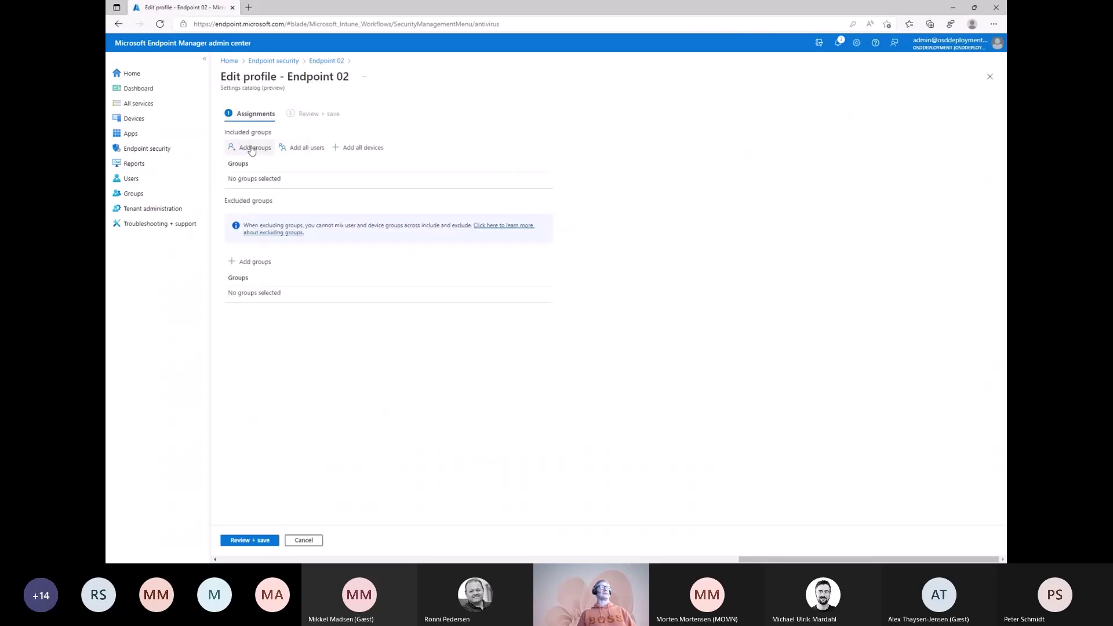
click(356, 150)
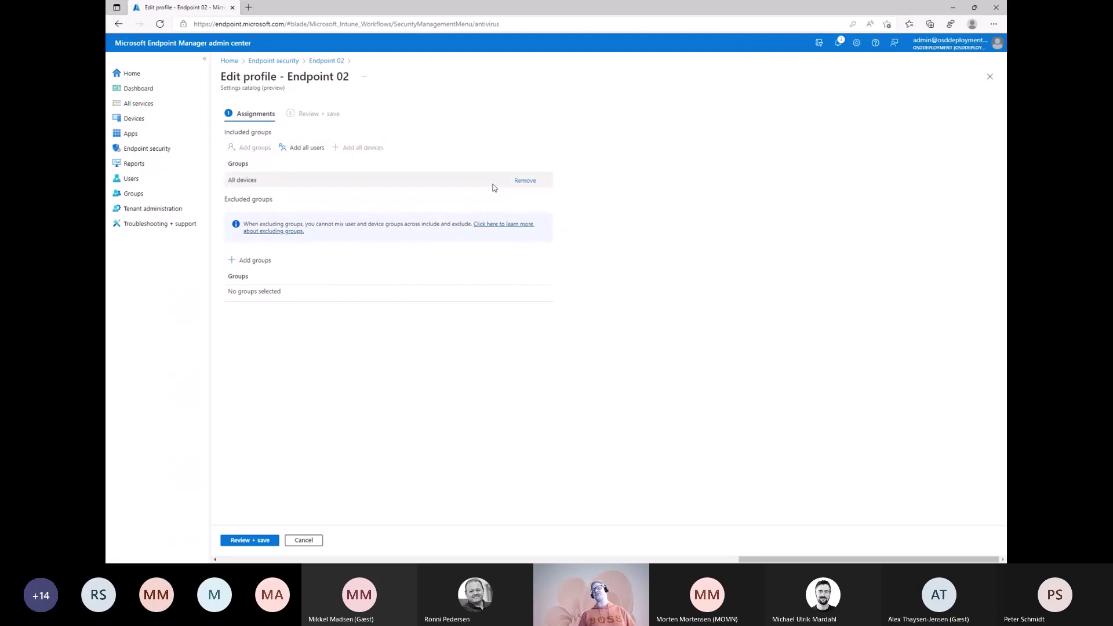
click(127, 118)
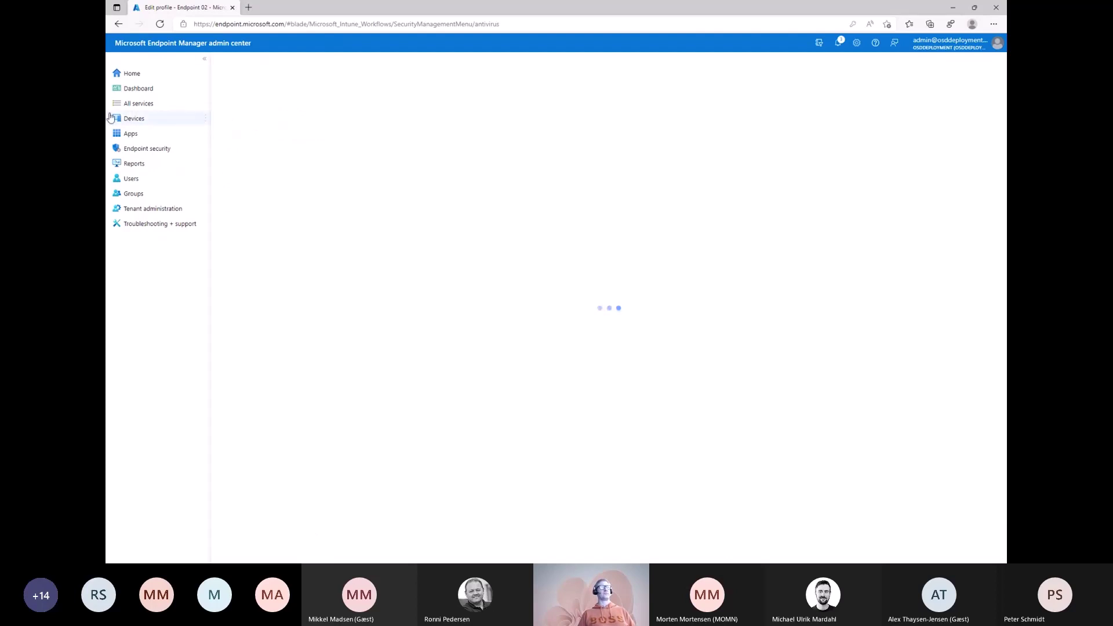
- View the AaronLocker - AppLocker Configuration profile among the Windows configuration profiles and the Attack surface reduction policy list in Endpoint security
click(244, 186)
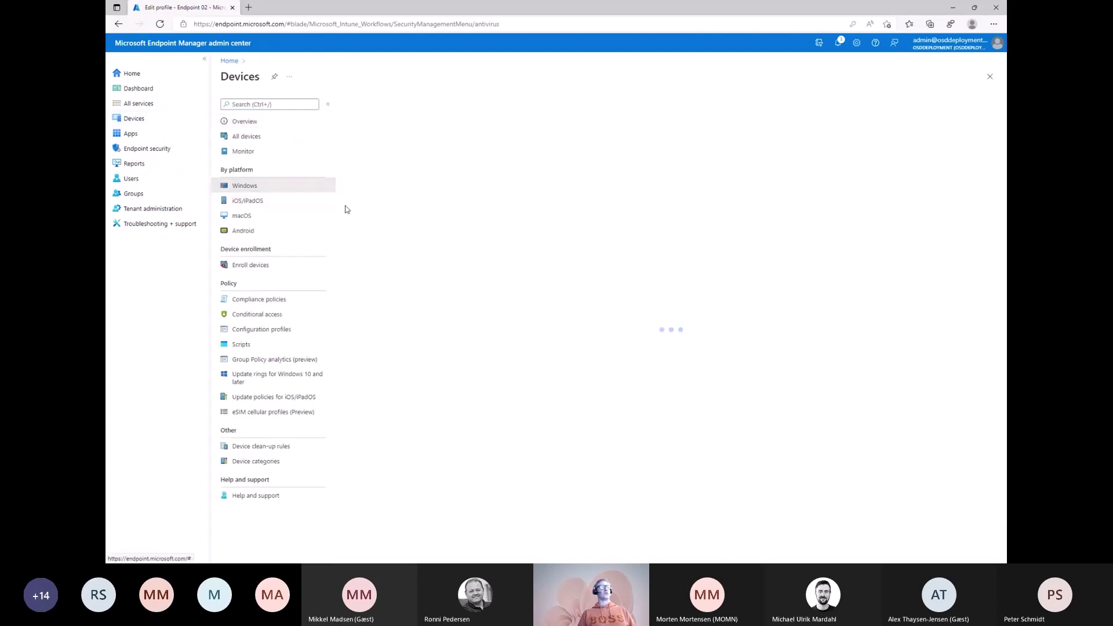
click(268, 186)
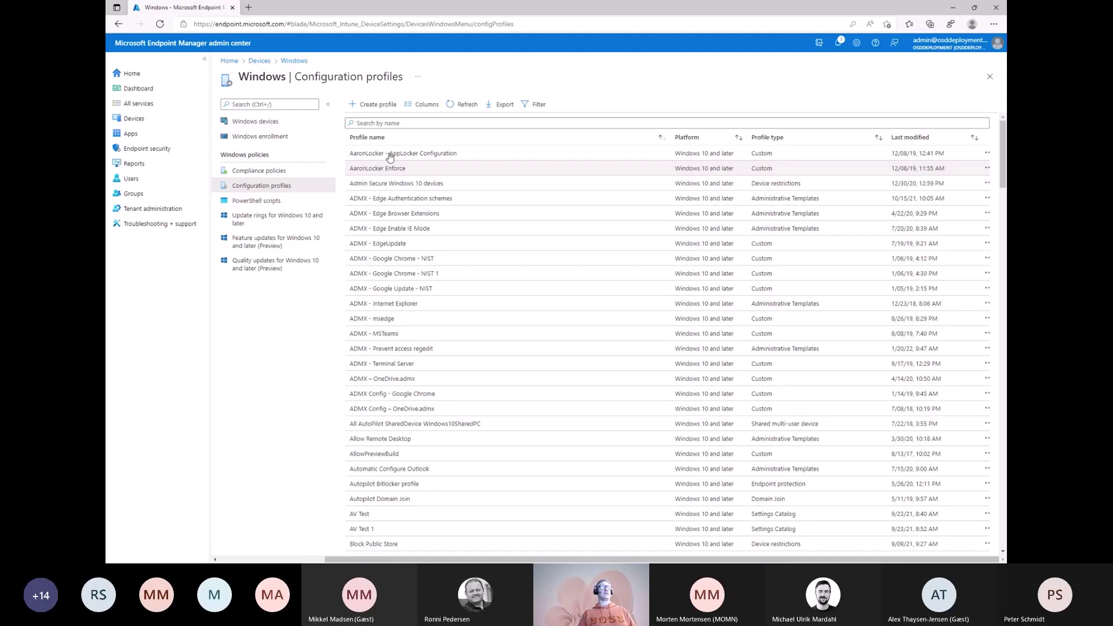
click(389, 154)
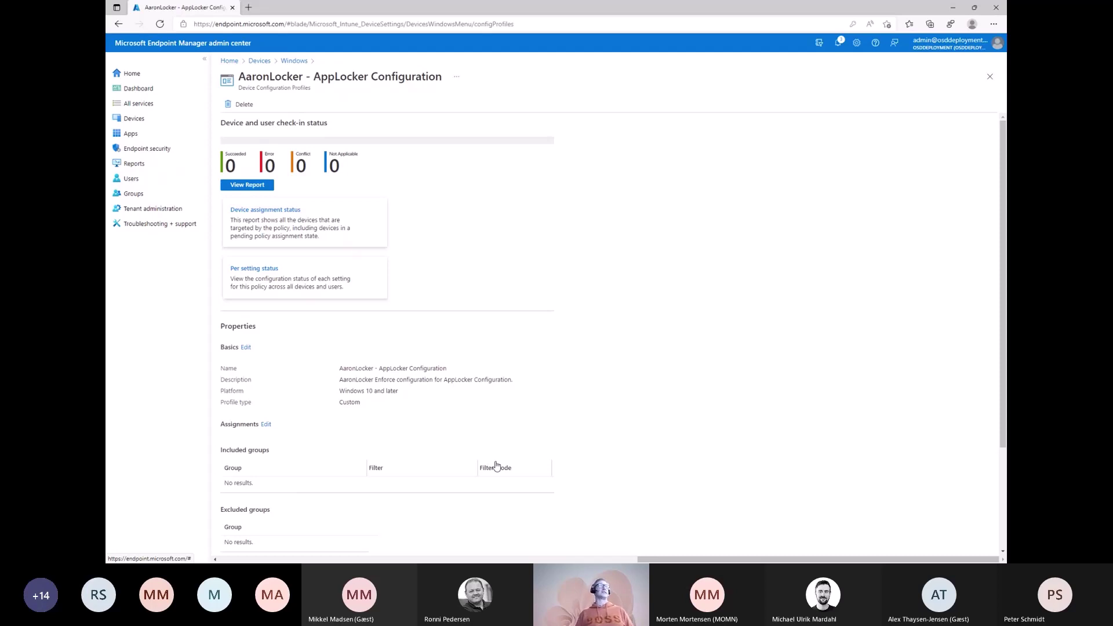
click(143, 150)
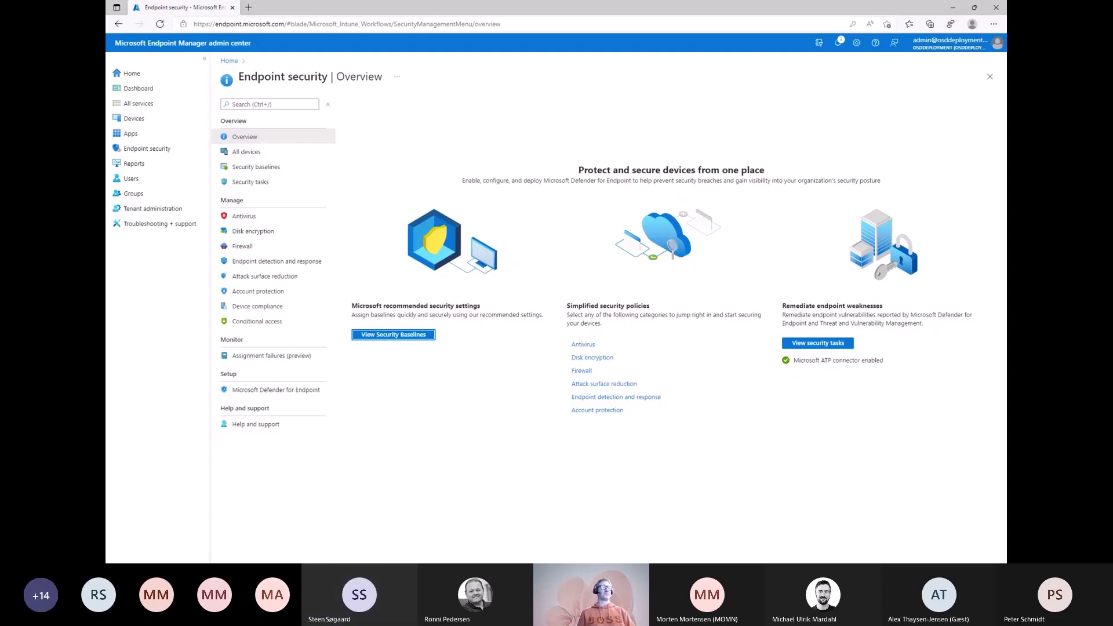
click(262, 281)
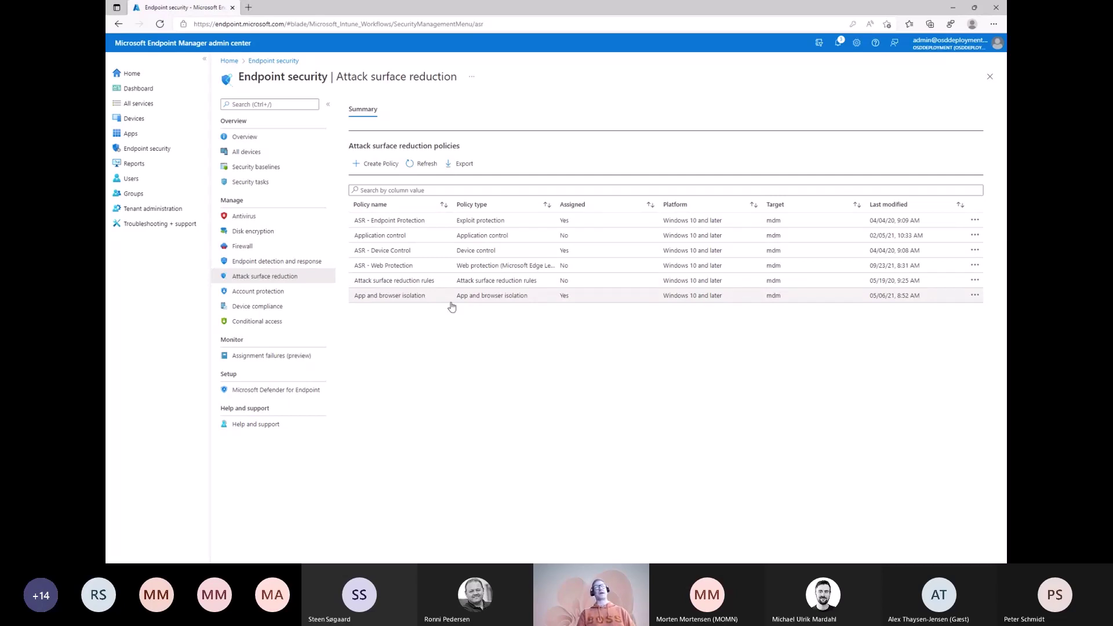
- Start a new Windows configuration profile for the Windows 10 and later platform with the Settings catalog (preview) profile type
click(132, 119)
click(245, 186)
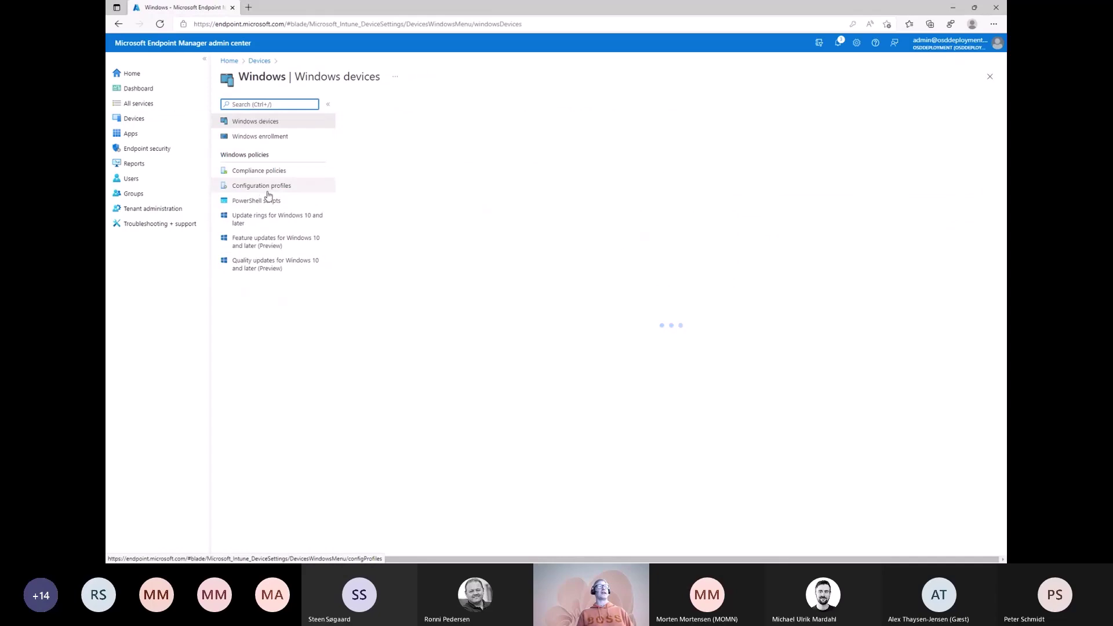
click(252, 185)
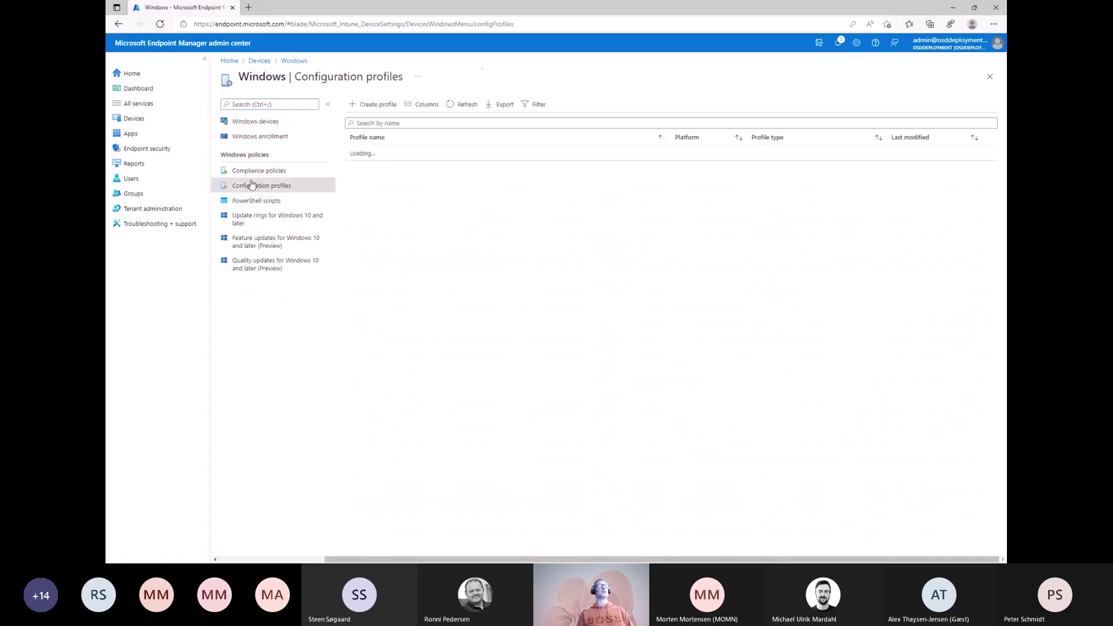
click(374, 104)
click(790, 109)
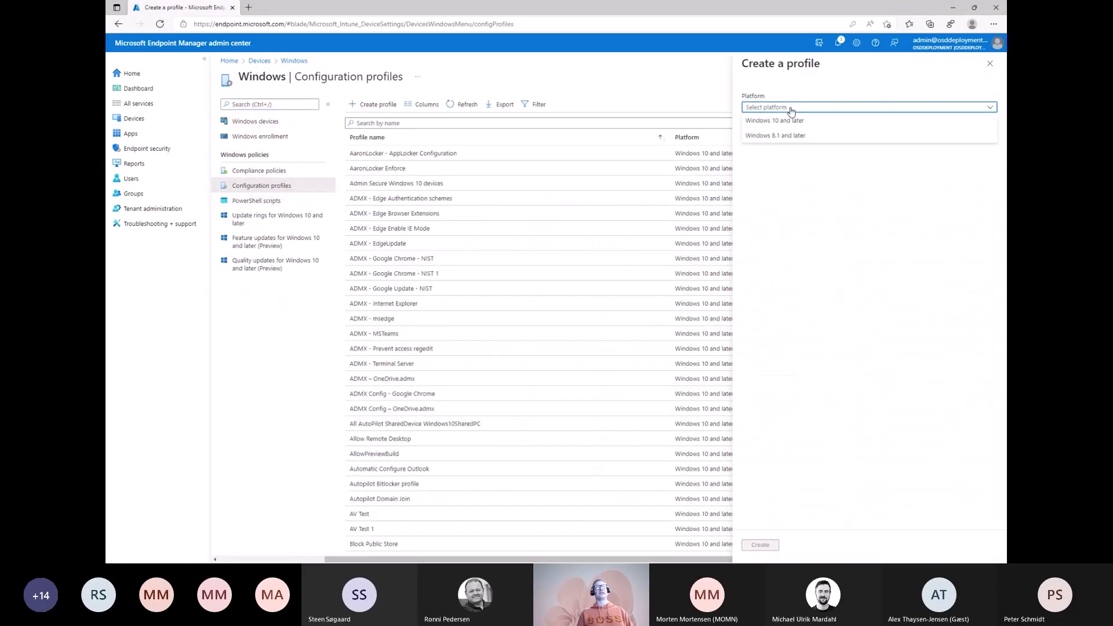
click(786, 123)
click(790, 134)
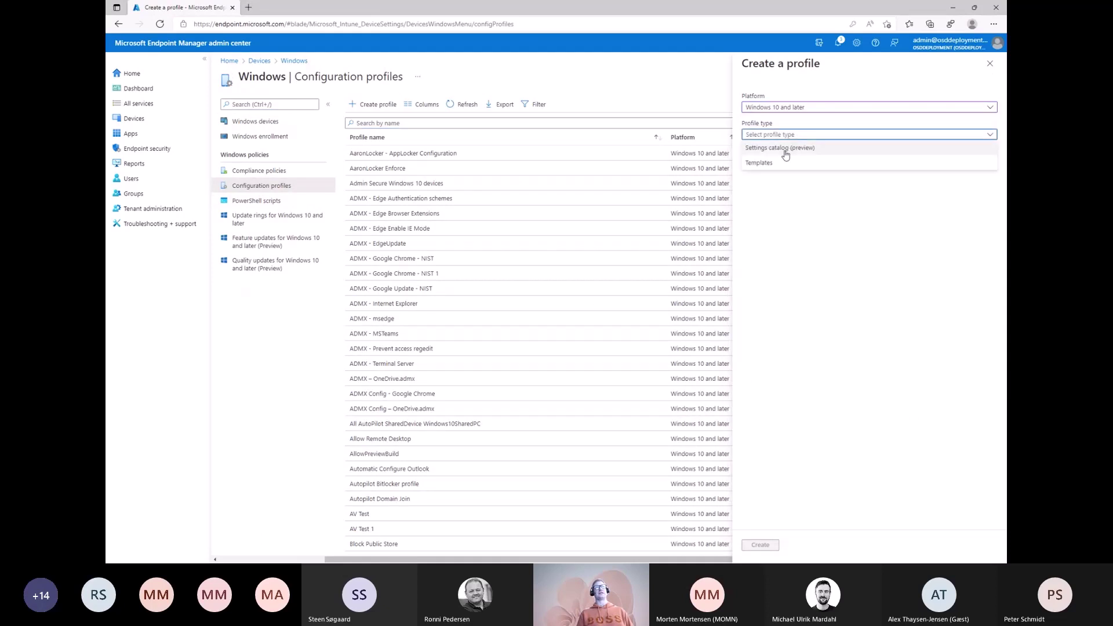
click(783, 148)
click(760, 545)
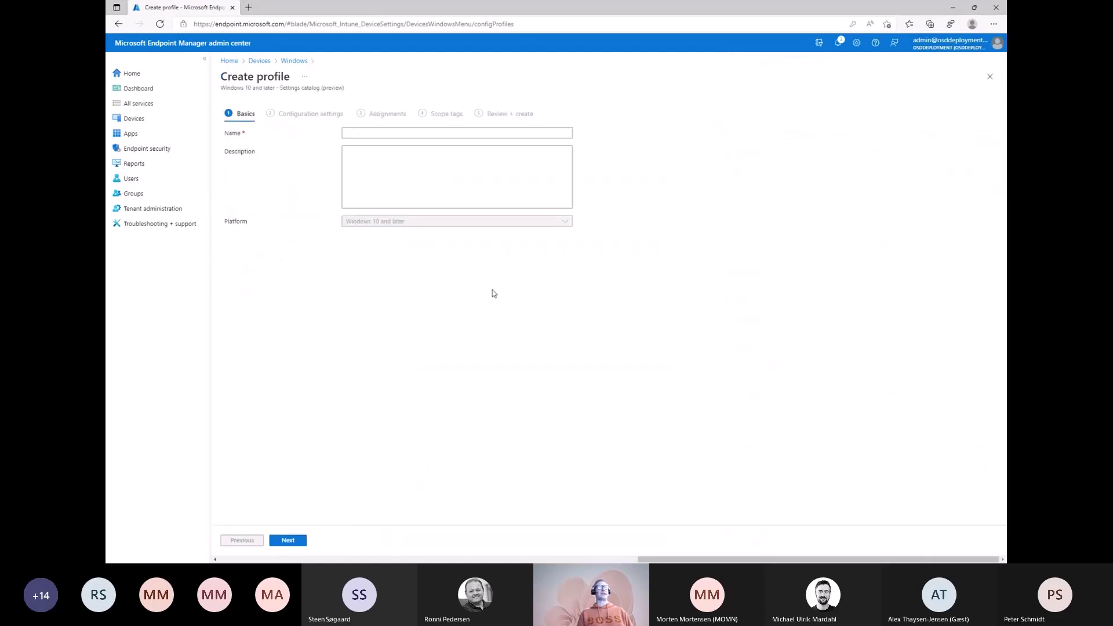
- Name the new settings catalog profile fdg and proceed to its configuration settings
click(383, 134)
text(t)
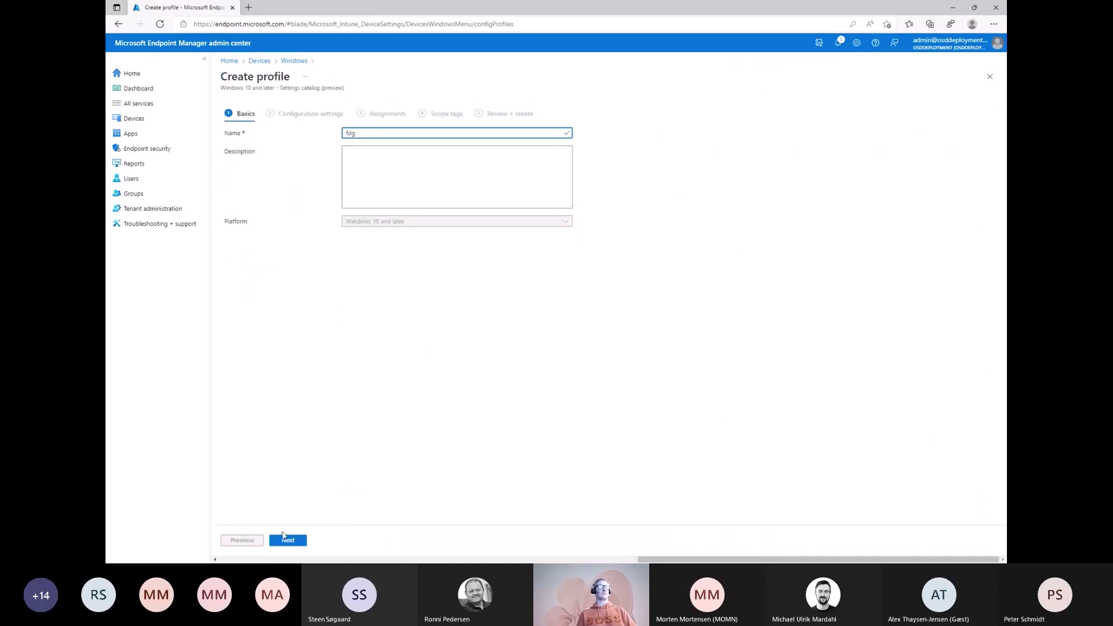
click(284, 538)
- Search the settings picker for "surface re"
click(248, 245)
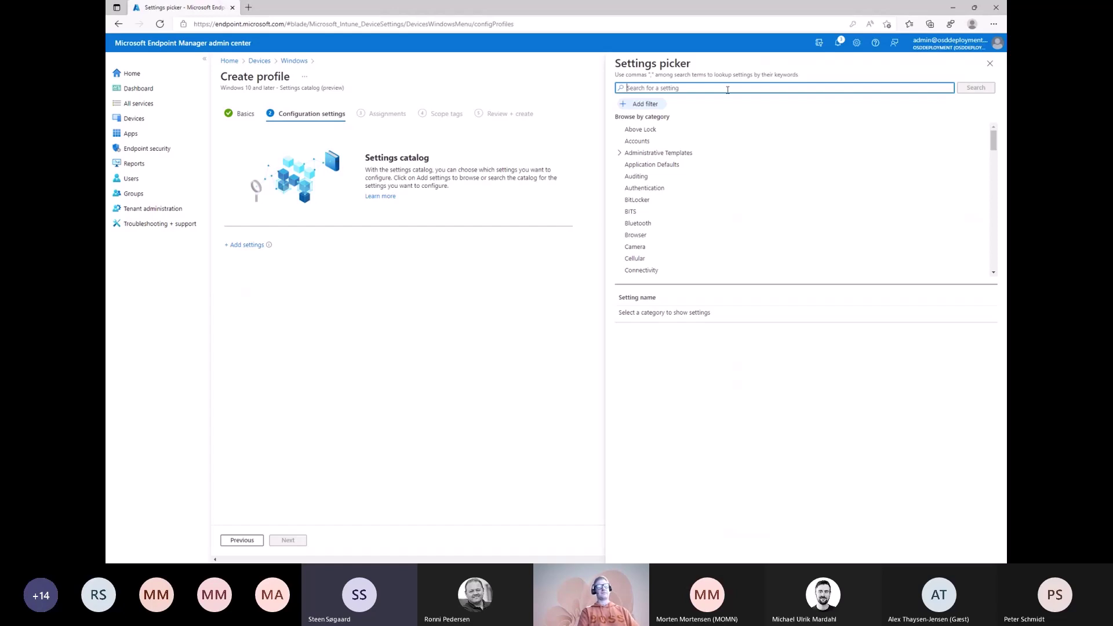
text(attach)
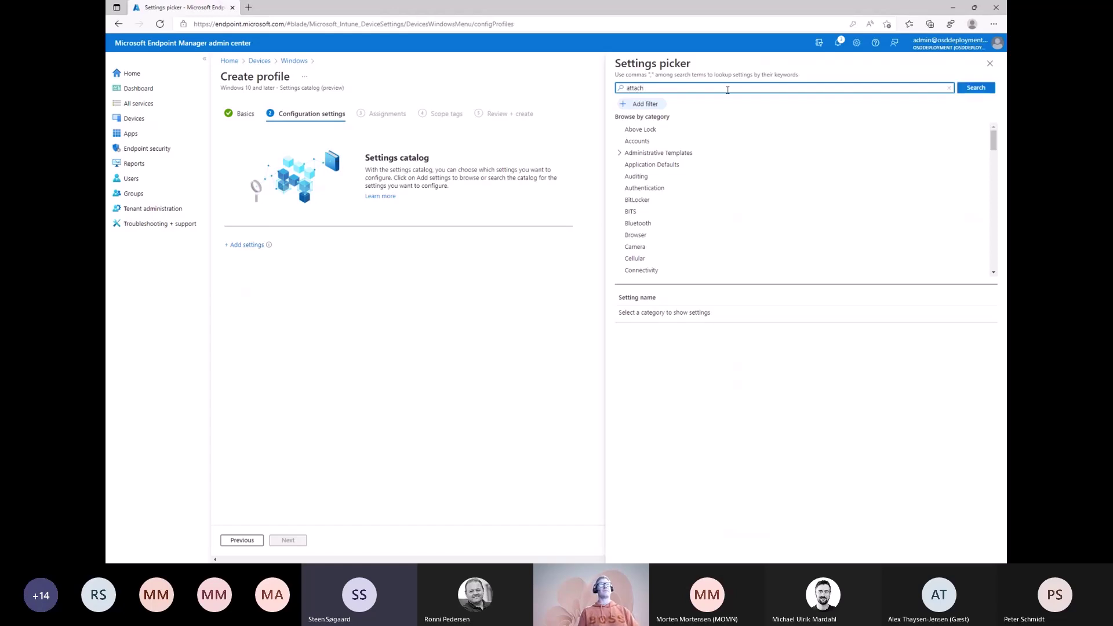
double_click(672, 88)
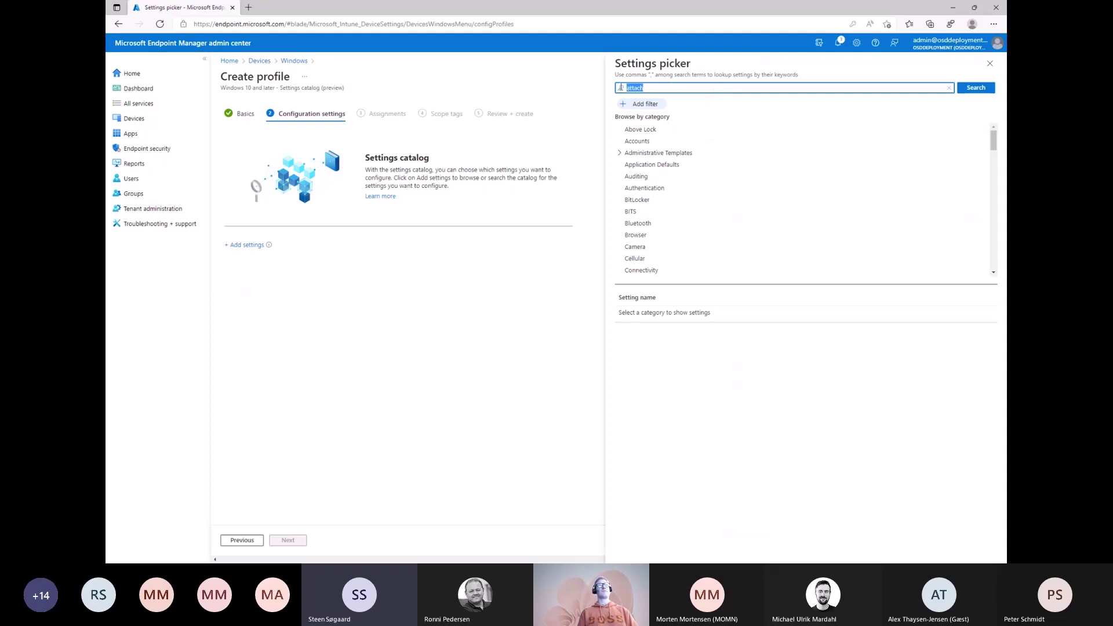
text(surfac)
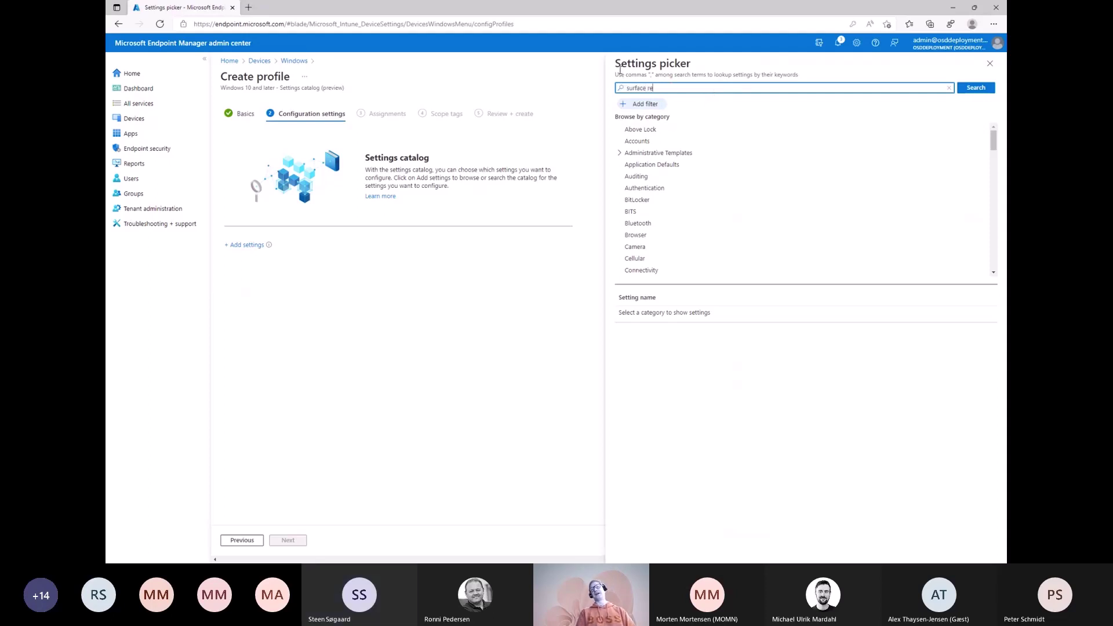
text(e re)
click(974, 91)
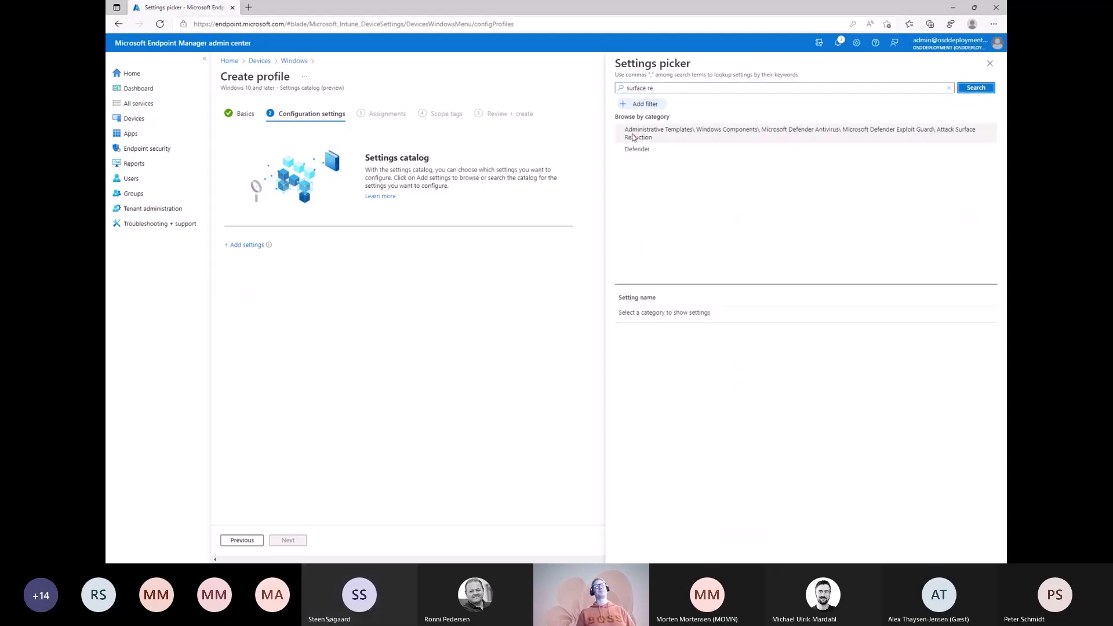
- Add all settings of the Microsoft Defender Exploit Guard Attack Surface Reduction subcategory to the profile and close the settings picker
click(649, 134)
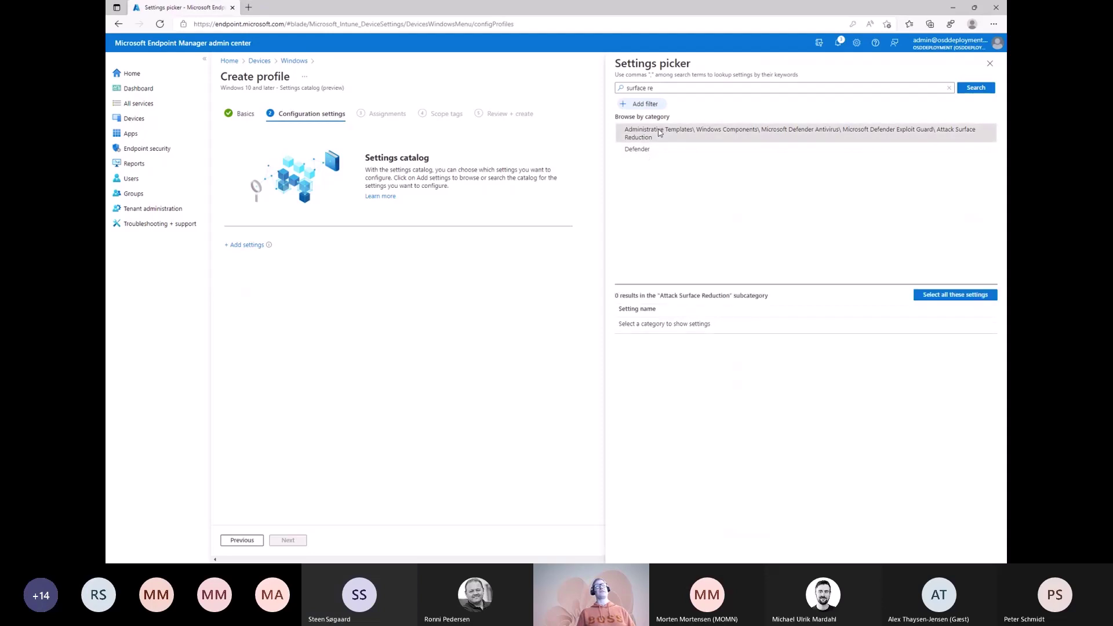
click(936, 296)
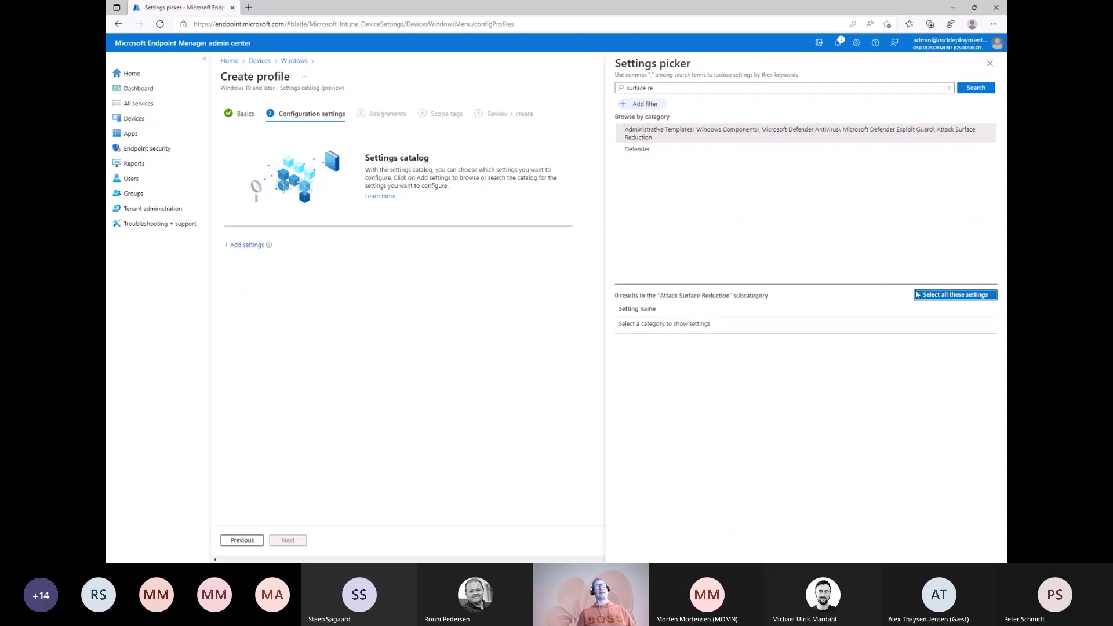
click(956, 296)
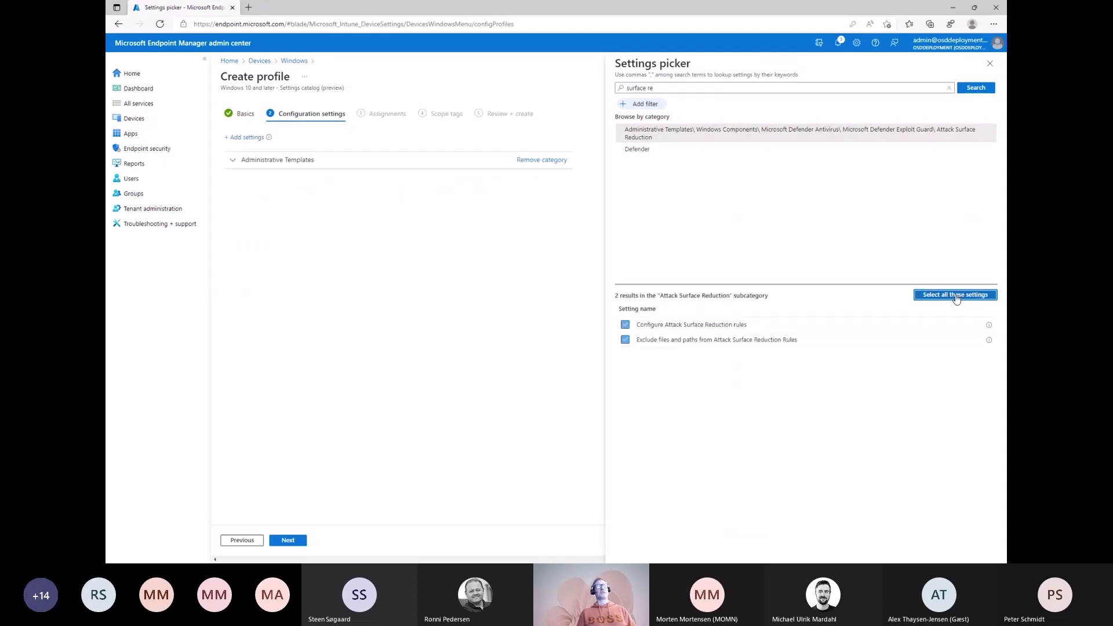
click(991, 65)
- Enable Configure Attack Surface Reduction rules under Administrative Templates, and minimise the browser window
click(231, 162)
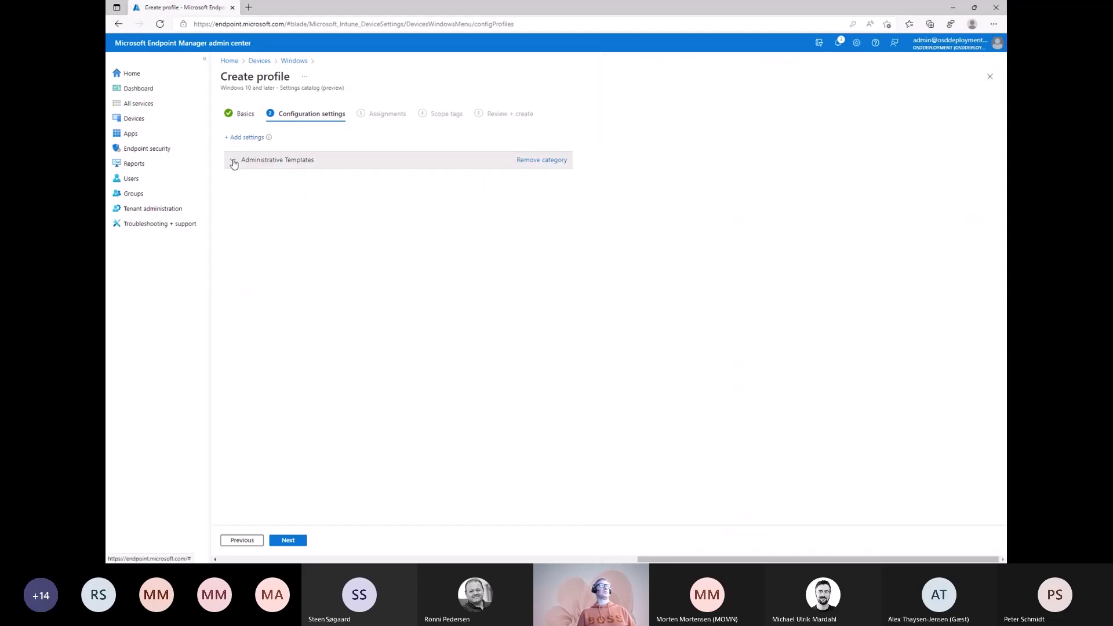
click(369, 215)
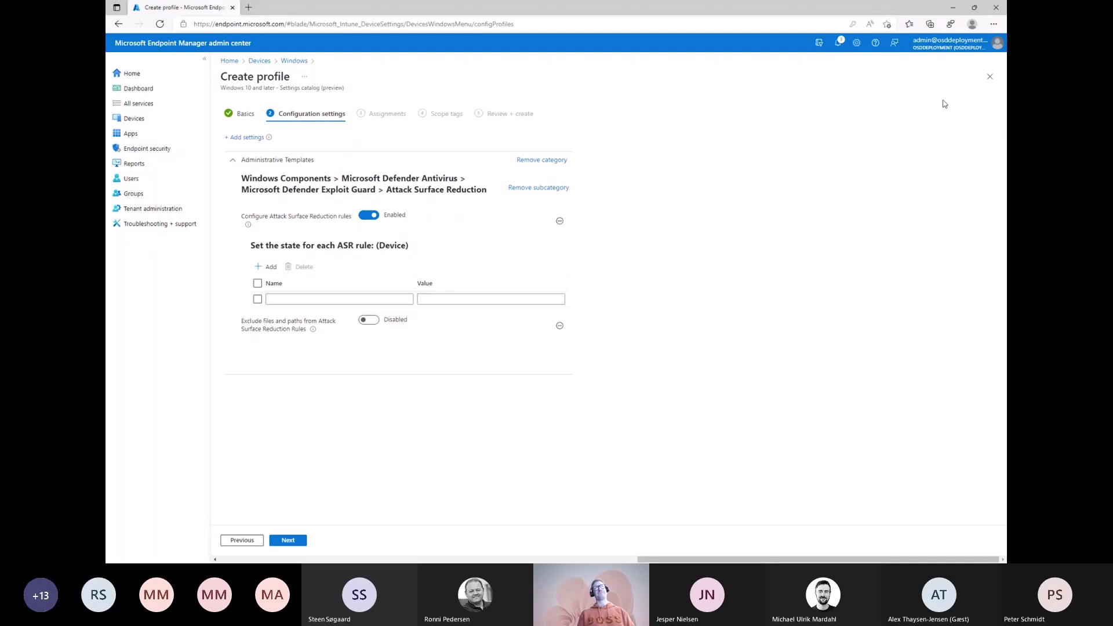
click(954, 9)
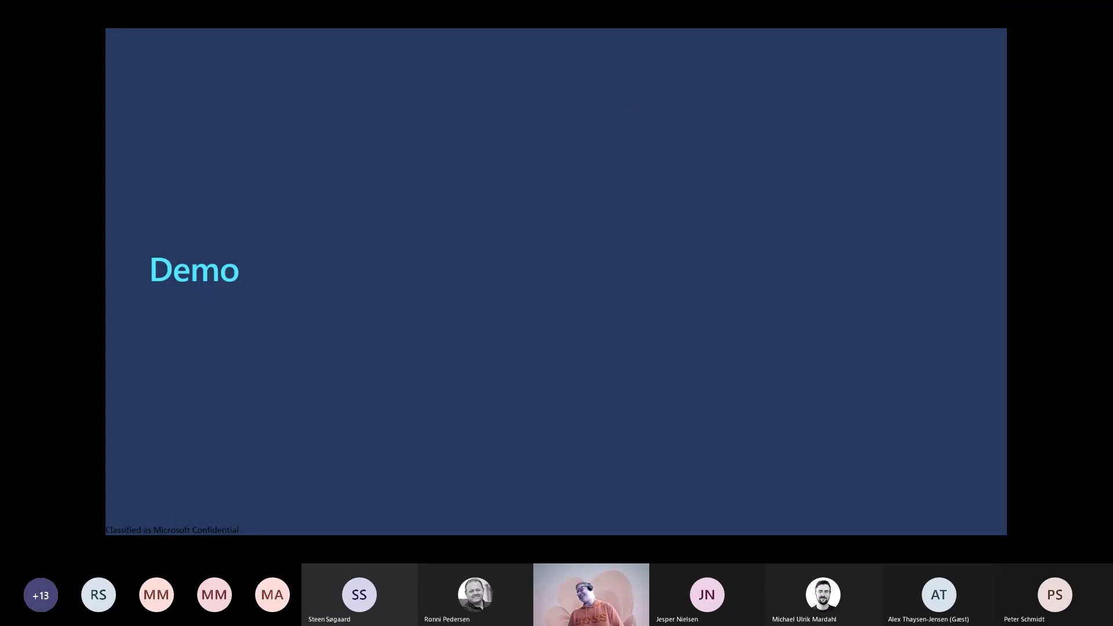
key(Right)
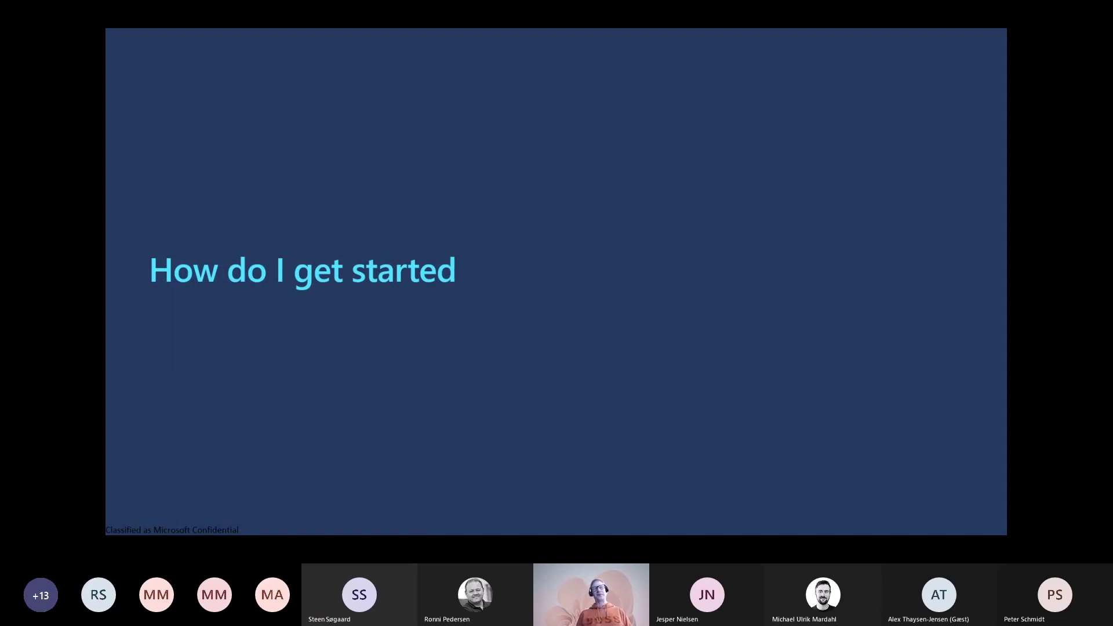
key(Right)
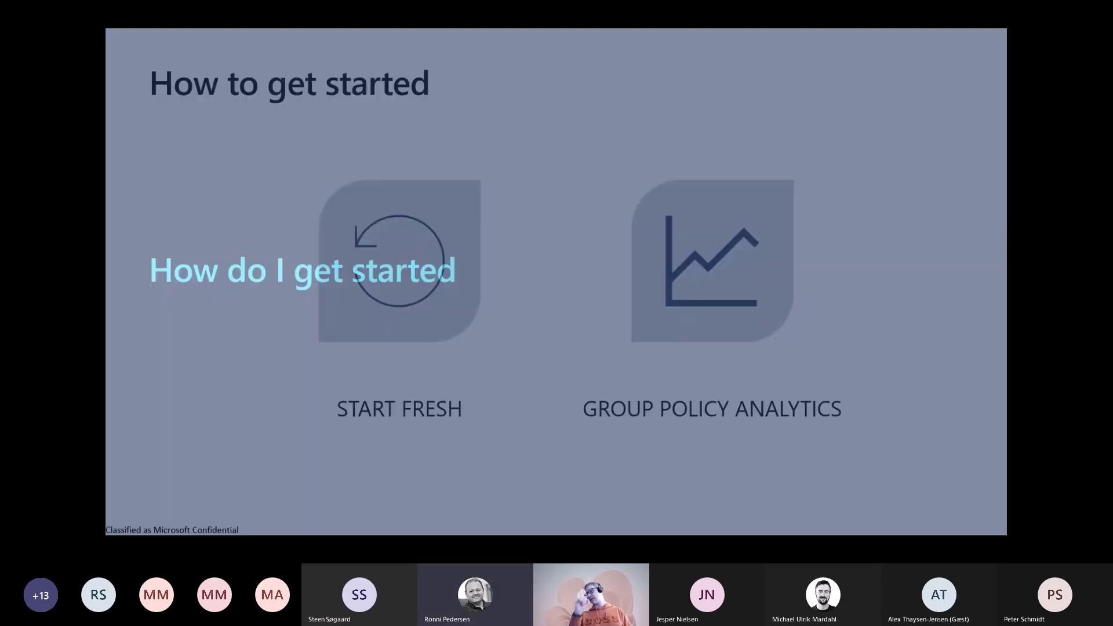